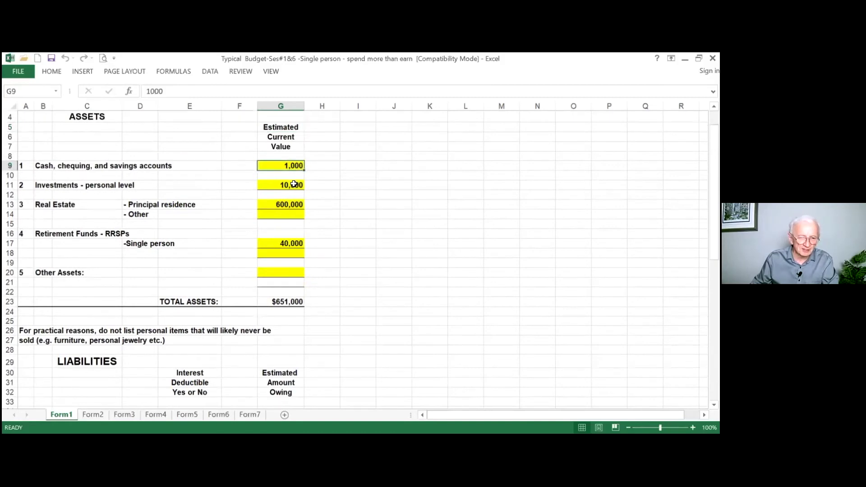
Review the estimated current values of the investments, principal residence and retirement funds in the Form1 assets list
left_click(294, 184)
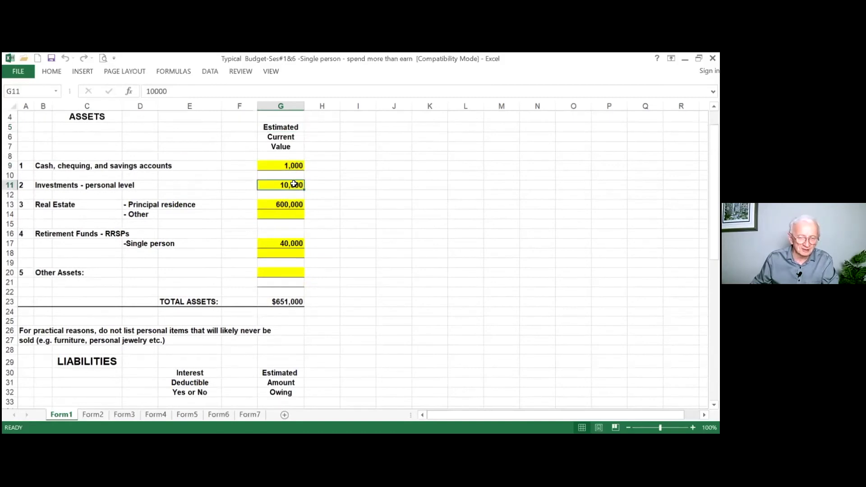
left_click(291, 209)
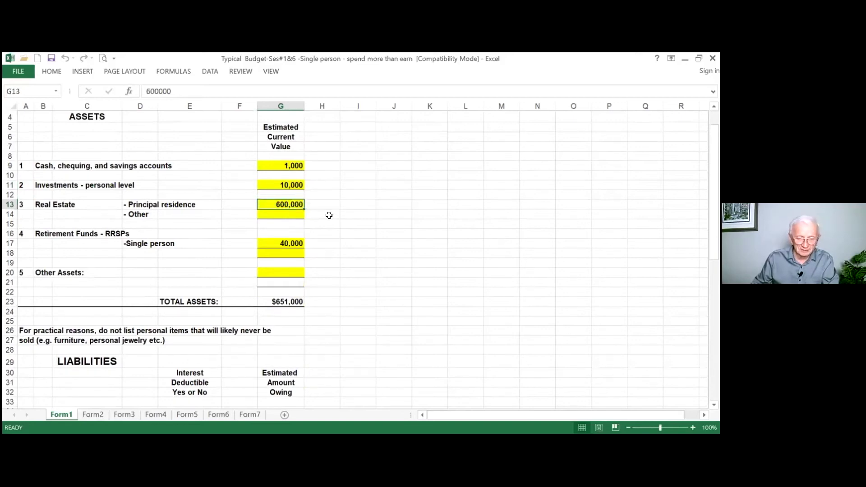
scroll(329, 215, "down", 2)
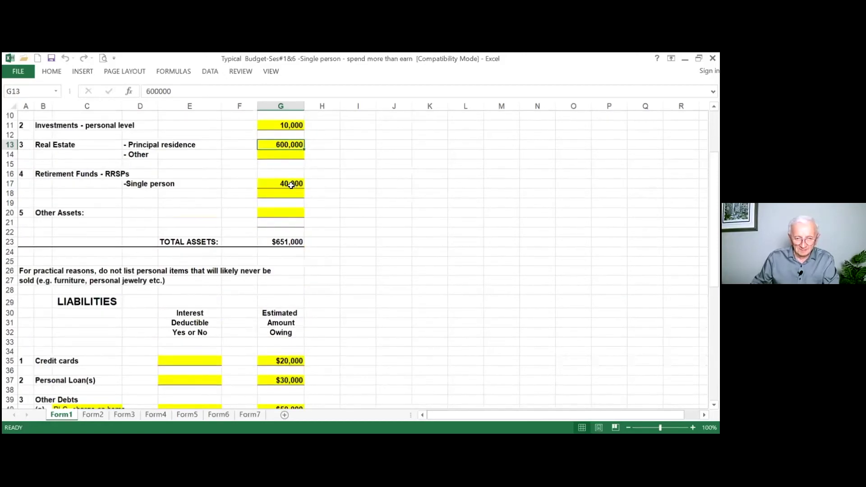
left_click(291, 184)
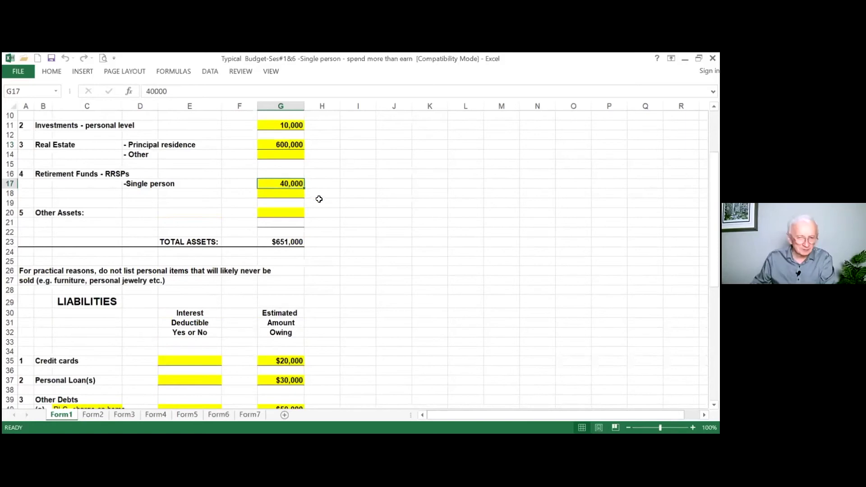
Examine the amounts owing for credit cards, personal loan, the PLC charge on the home and the mortgage under Liabilities
scroll(339, 205, "down", 4)
scroll(337, 204, "down", 1)
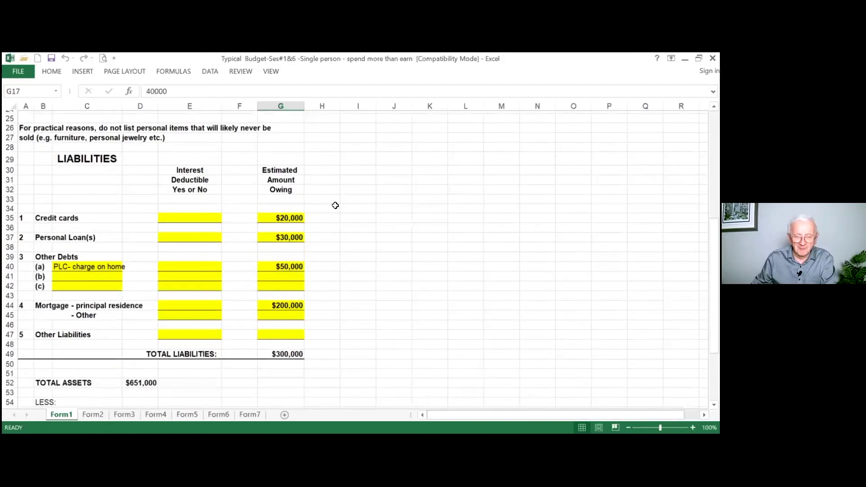
scroll(312, 202, "down", 1)
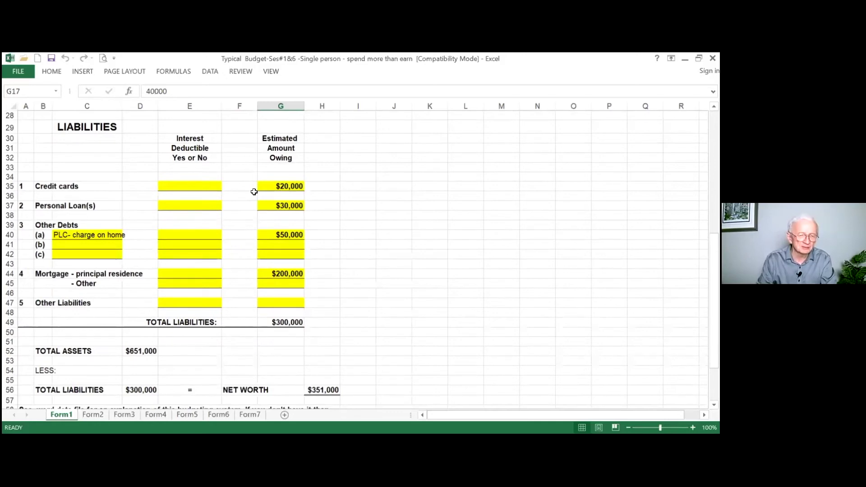
left_click(297, 187)
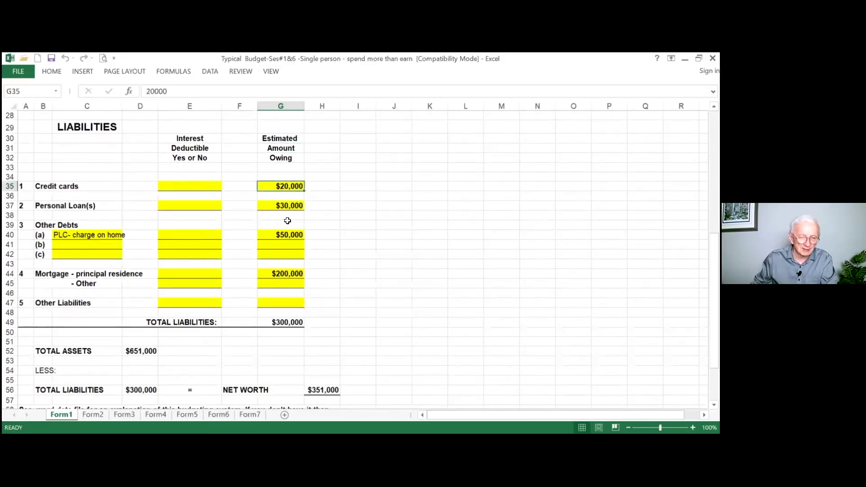
left_click(287, 205)
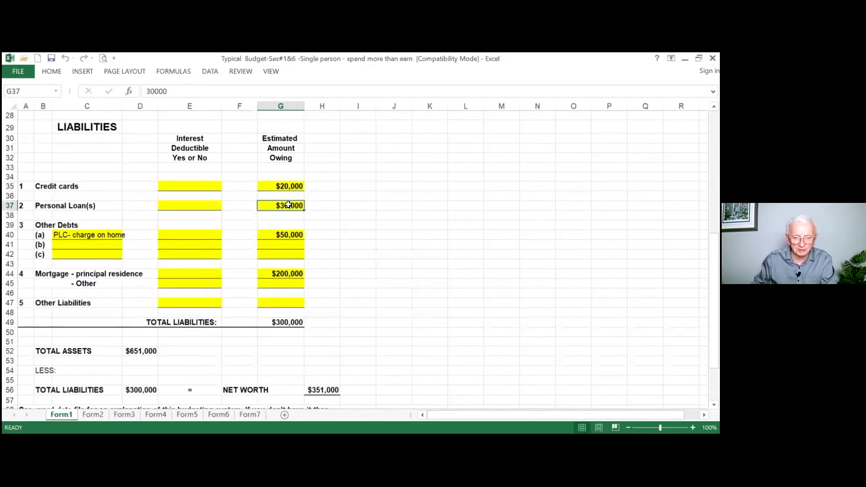
left_click(285, 233)
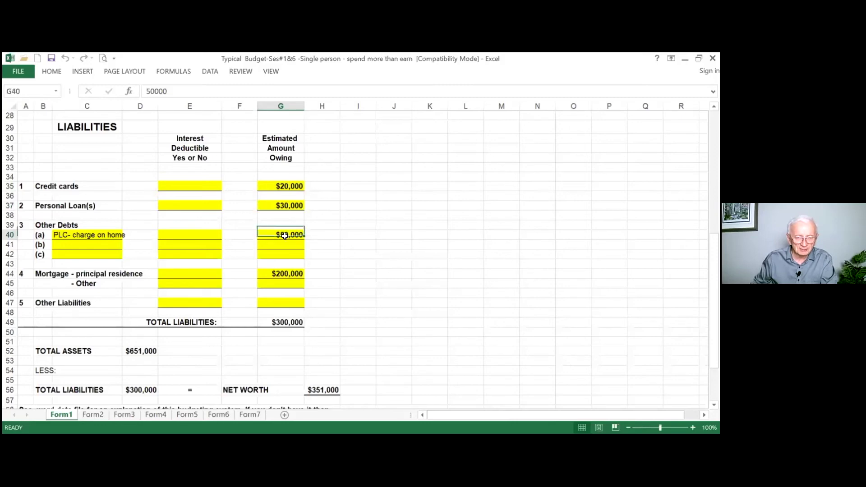
left_click(284, 270)
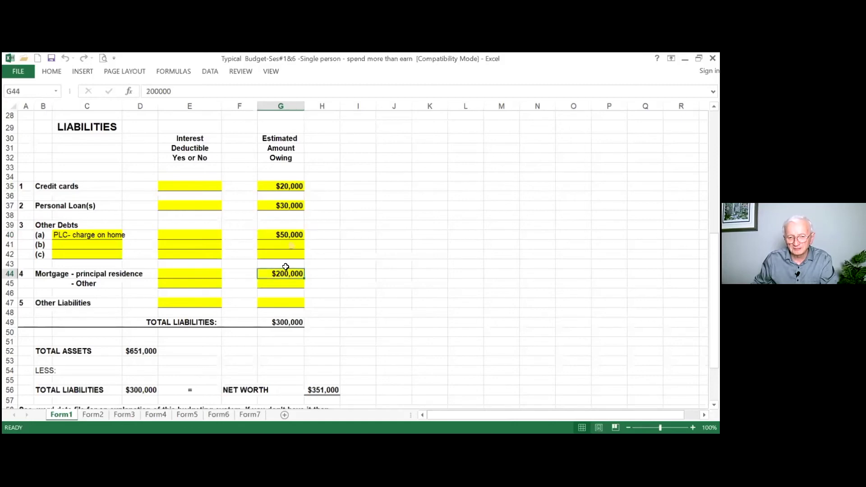
left_click(292, 236)
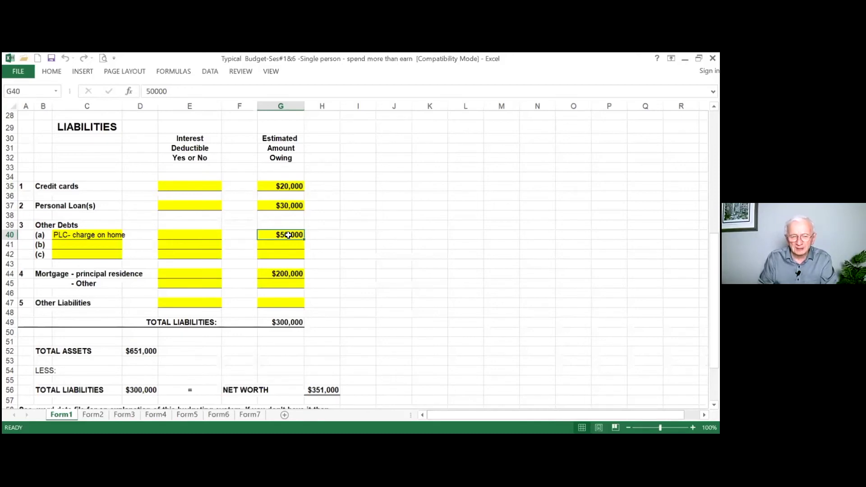
left_click(288, 206)
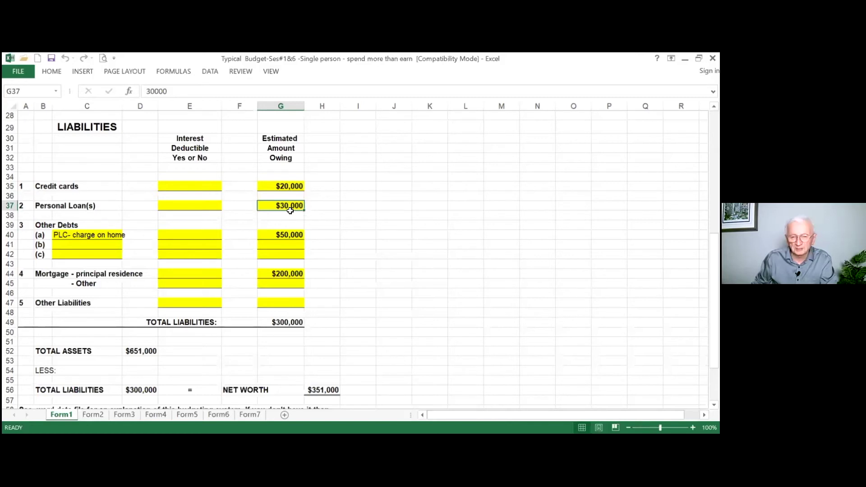
left_click(282, 187)
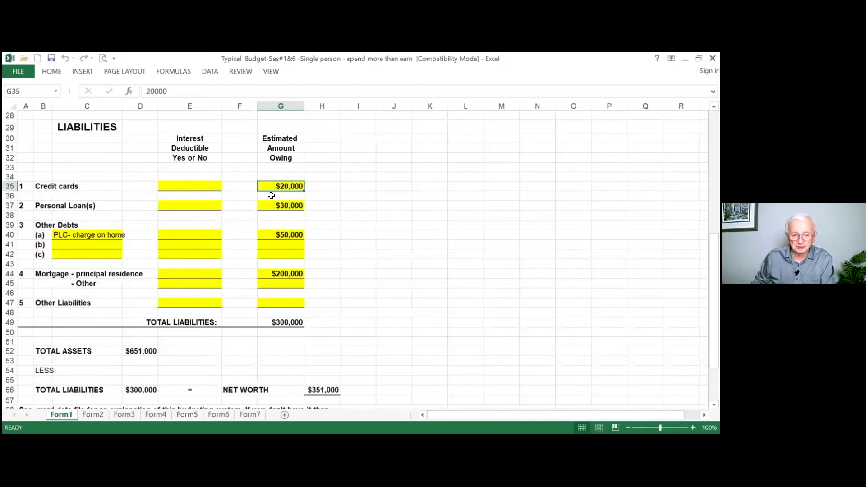
Review the single person's net monthly salary on Form2 and the non-monthly expense planning on Form3
left_click(92, 415)
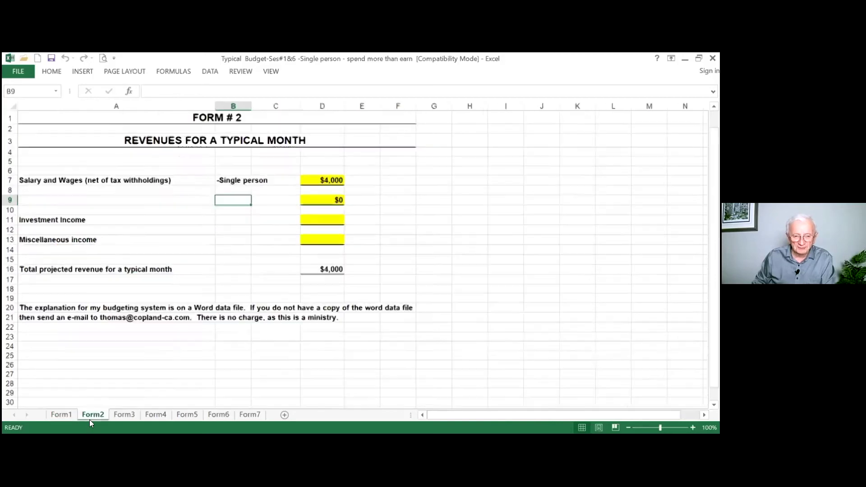
left_click(335, 180)
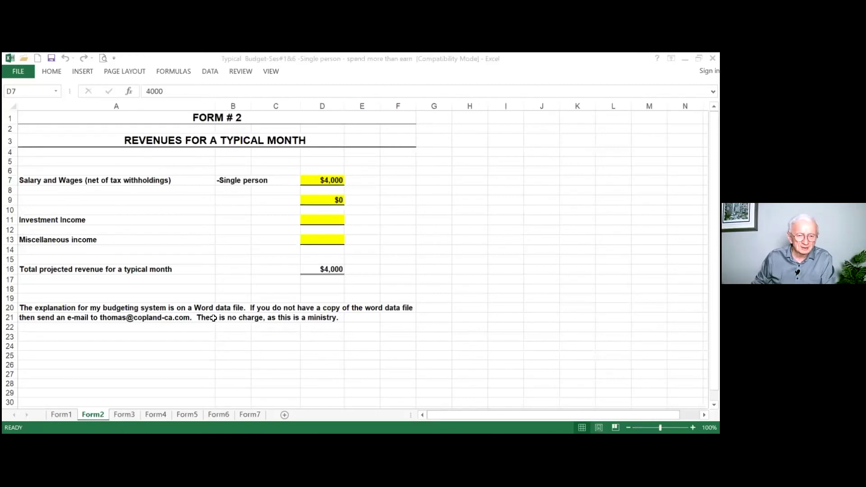
left_click(124, 415)
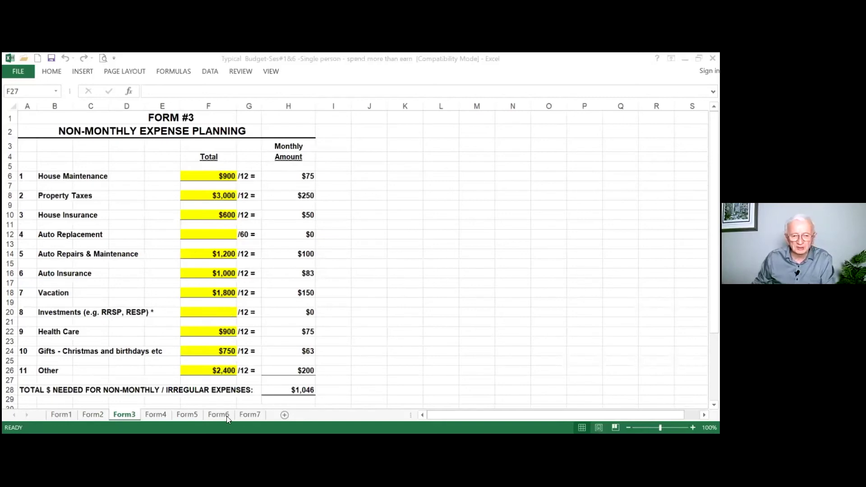
Examine the donations, housing, food and automobile expenses in the estimated monthly budget on Form5
left_click(191, 417)
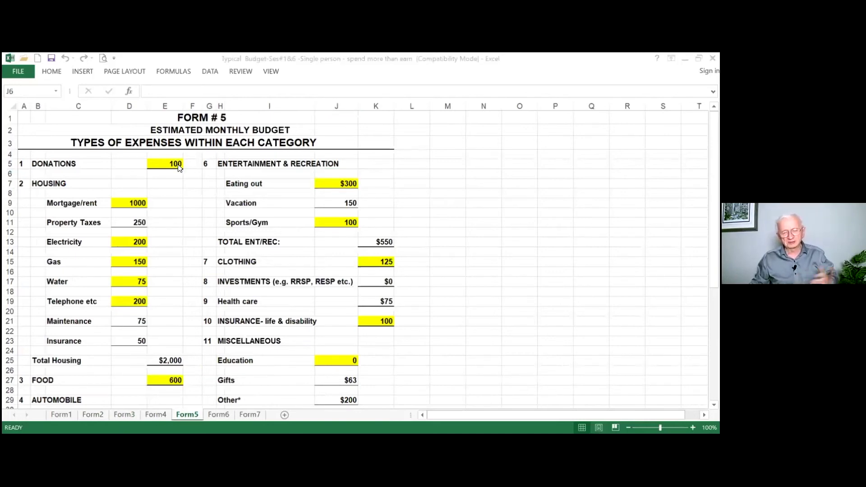
left_click(143, 232)
left_click(145, 241)
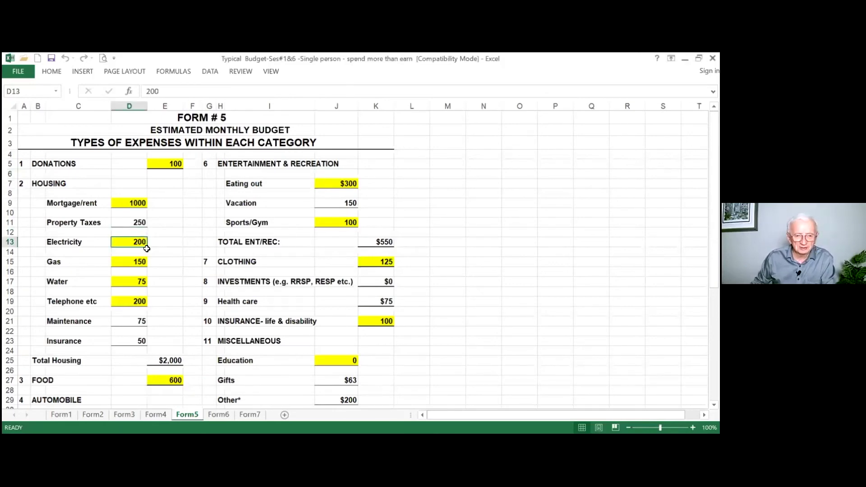
left_click(167, 362)
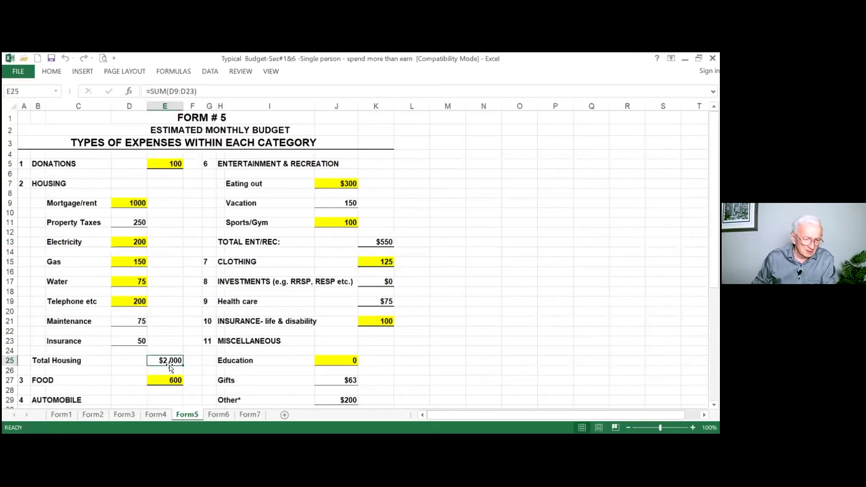
left_click(167, 379)
scroll(248, 360, "down", 3)
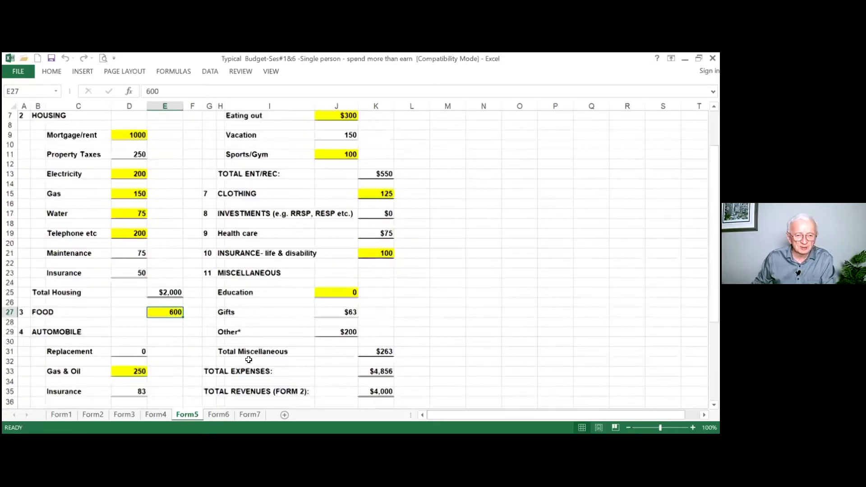
scroll(160, 366, "down", 2)
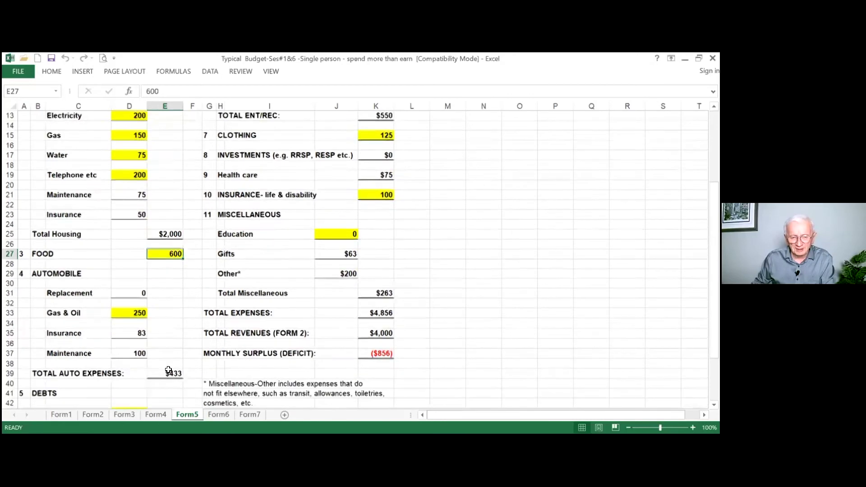
scroll(349, 155, "up", 4)
scroll(349, 155, "up", 1)
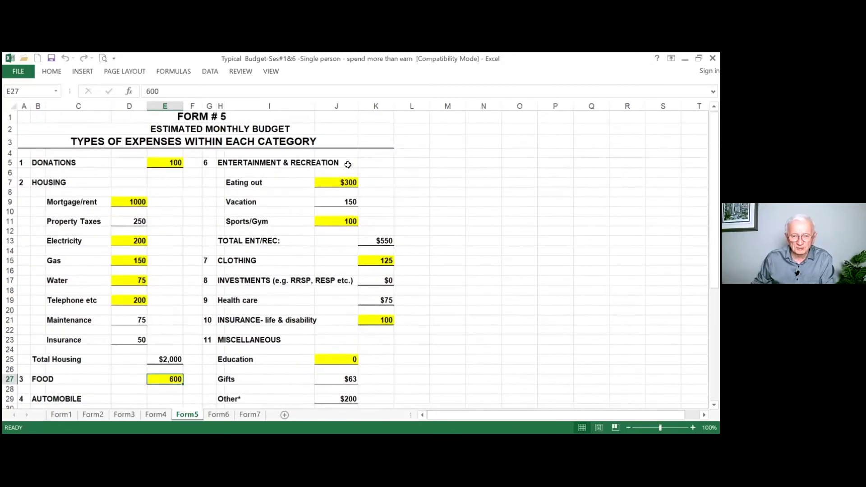
Review the eating out, sports/gym, vacation and miscellaneous expenses on Form5, along with the monthly surplus or deficit
left_click(353, 183)
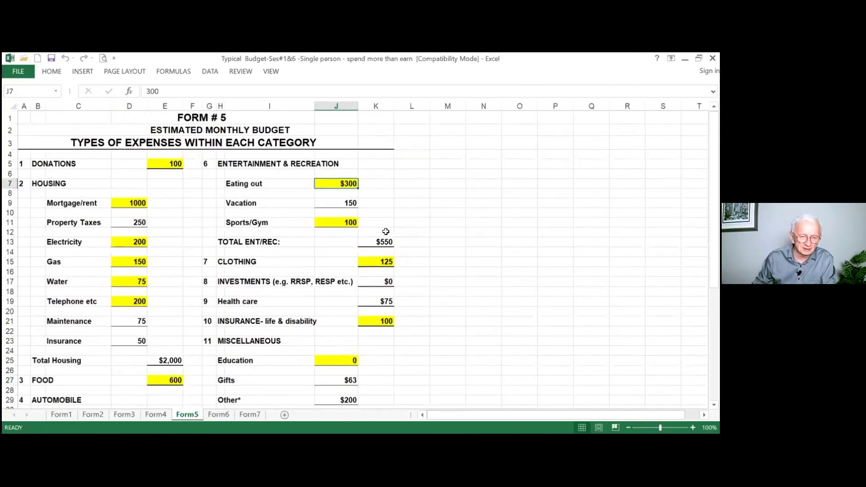
left_click(361, 225)
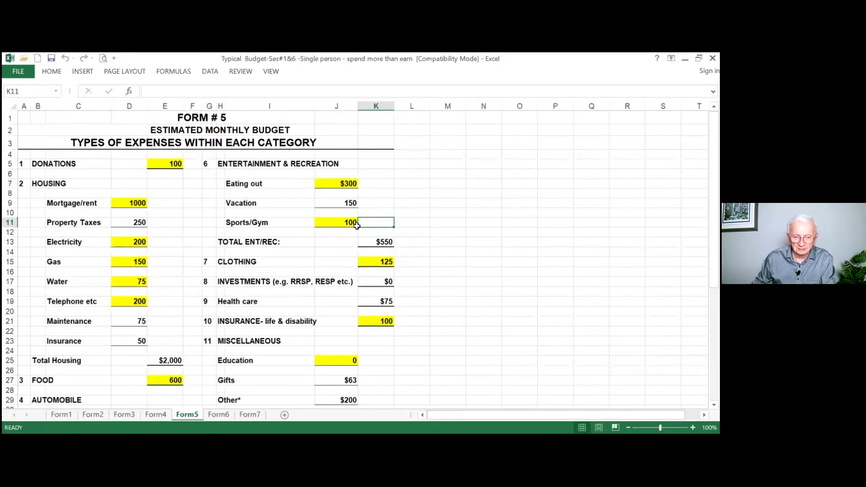
left_click(352, 223)
scroll(361, 203, "down", 1)
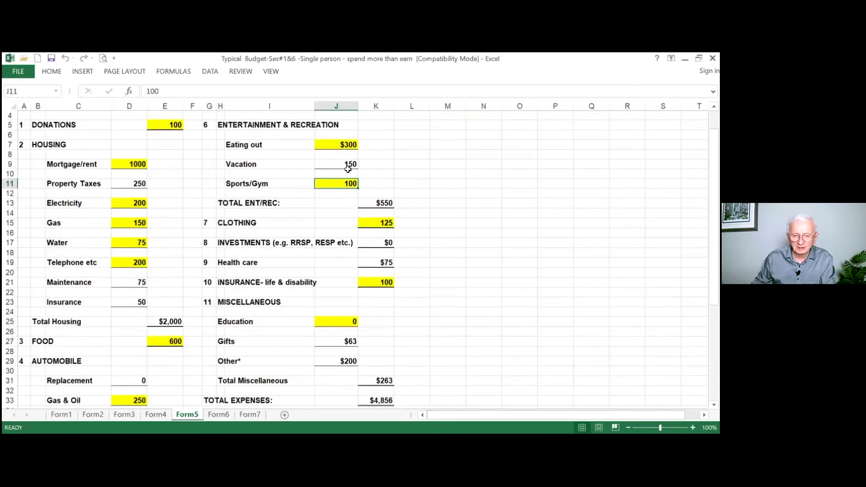
left_click(351, 163)
scroll(389, 184, "down", 1)
scroll(389, 184, "down", 3)
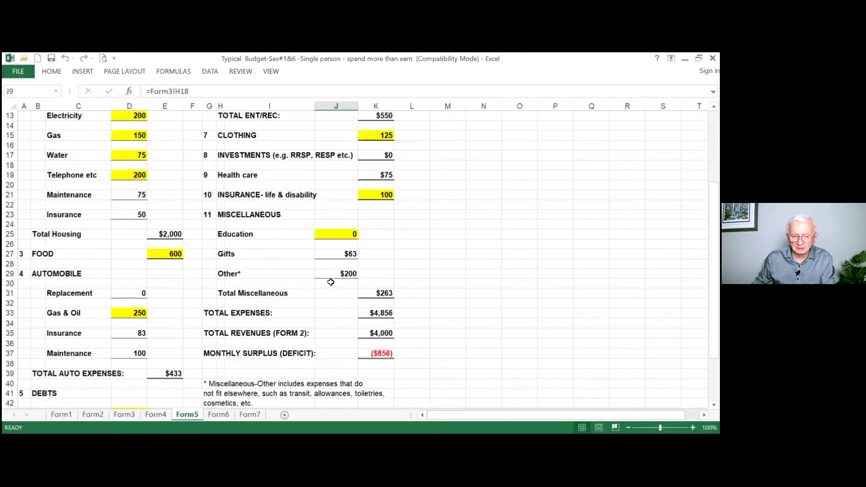
left_click(340, 282)
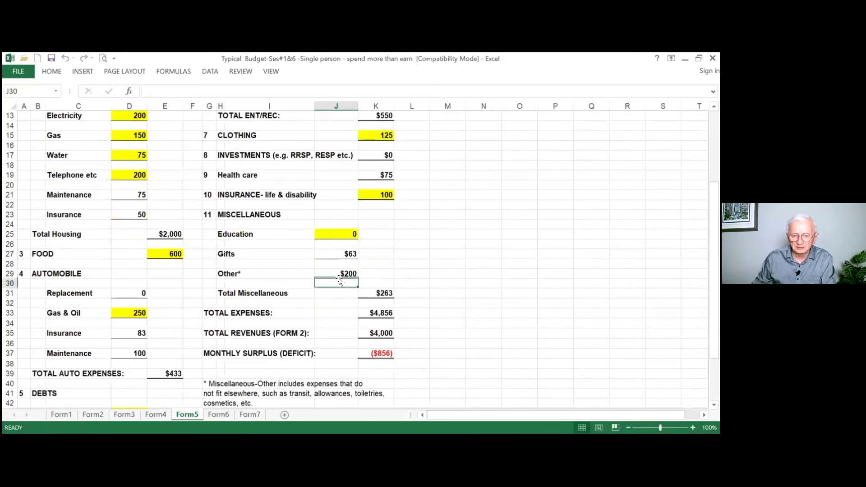
left_click(383, 354)
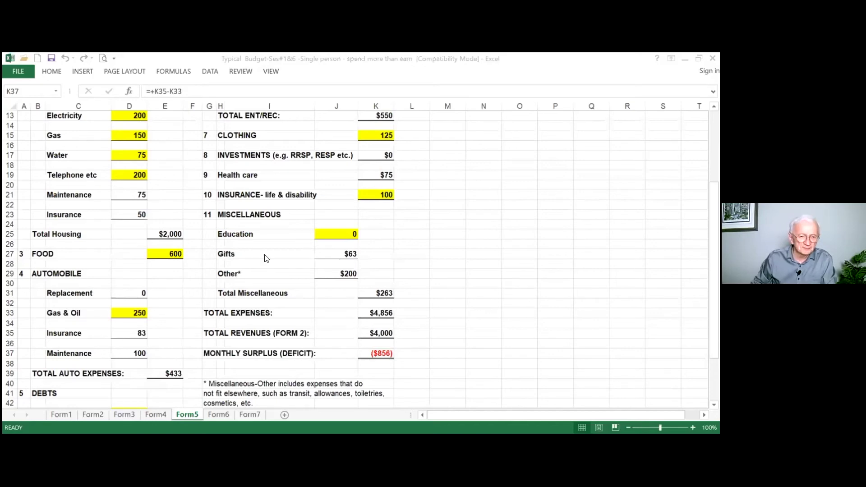
Set the monthly Eating out expense to $25 under Entertainment & Recreation on Form5
scroll(267, 226, "up", 4)
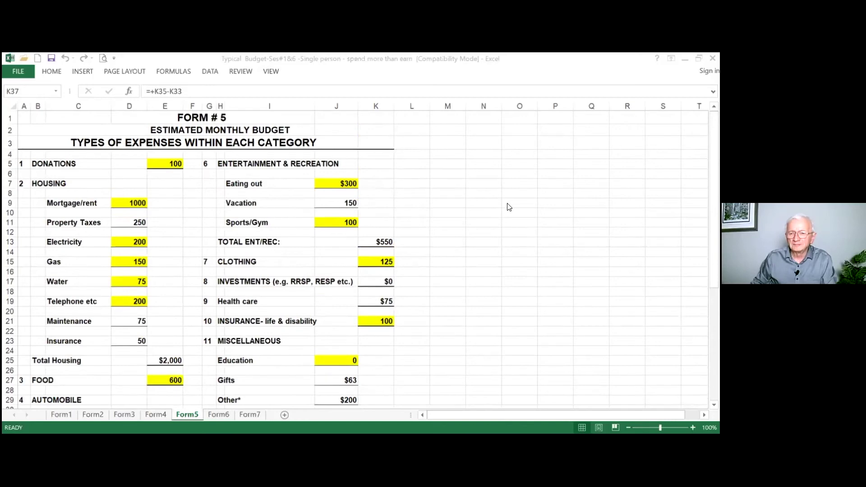
left_click(343, 222)
left_click(348, 183)
type("25")
key("Return")
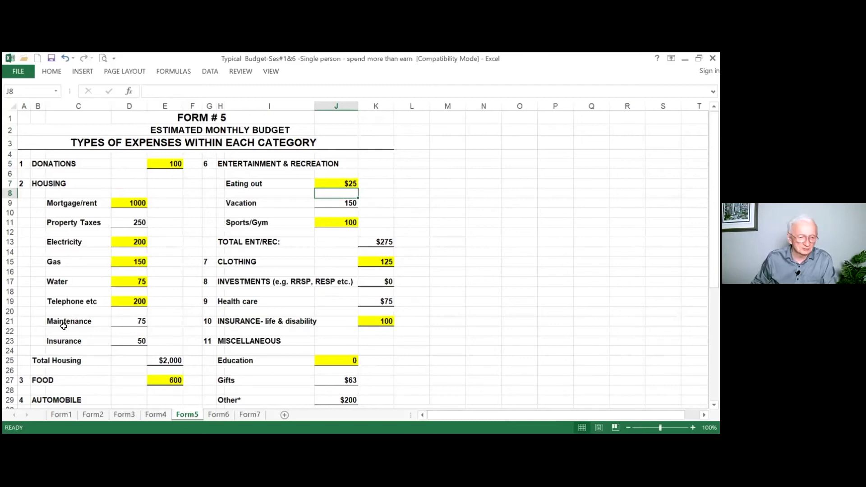
Set the annual Vacation total to $300 in the non-monthly expense planning on Form3
left_click(127, 413)
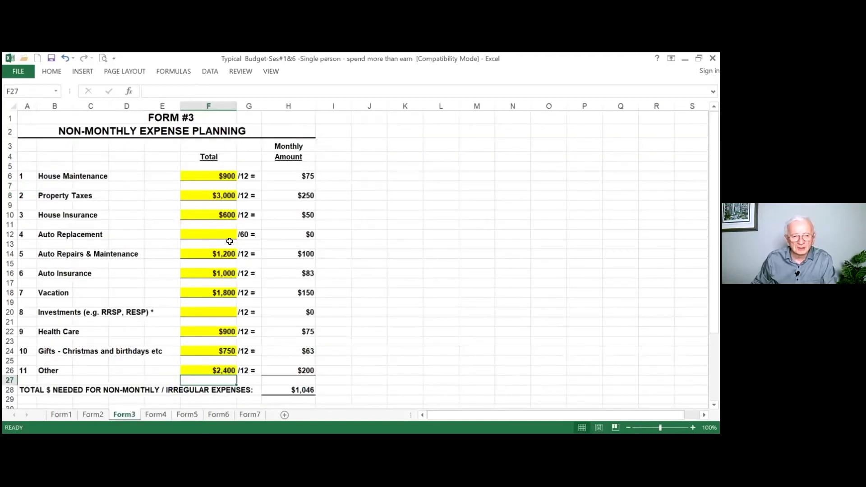
left_click(222, 294)
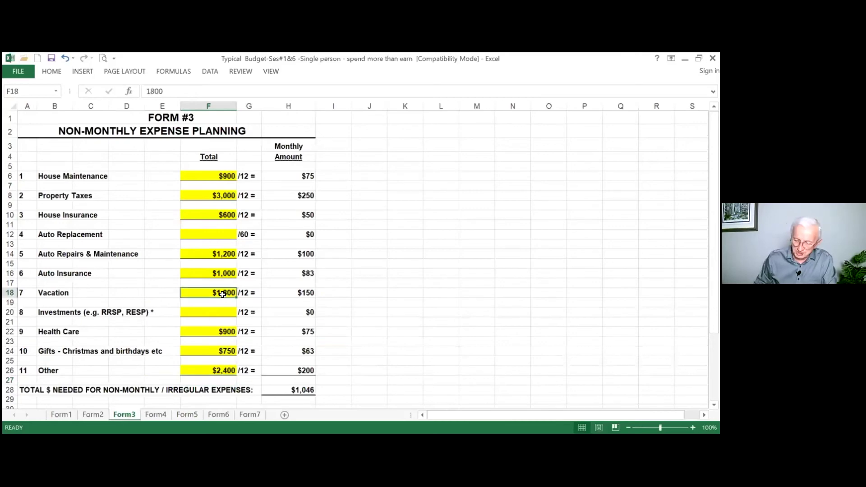
type("300")
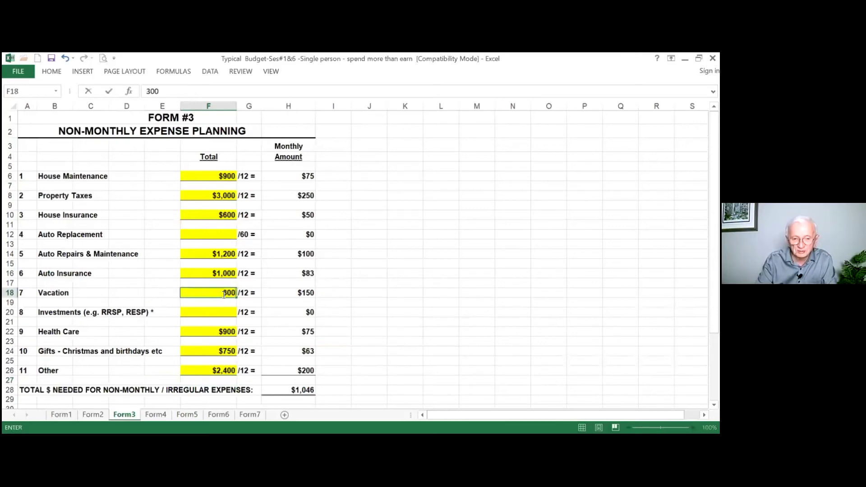
key("Return")
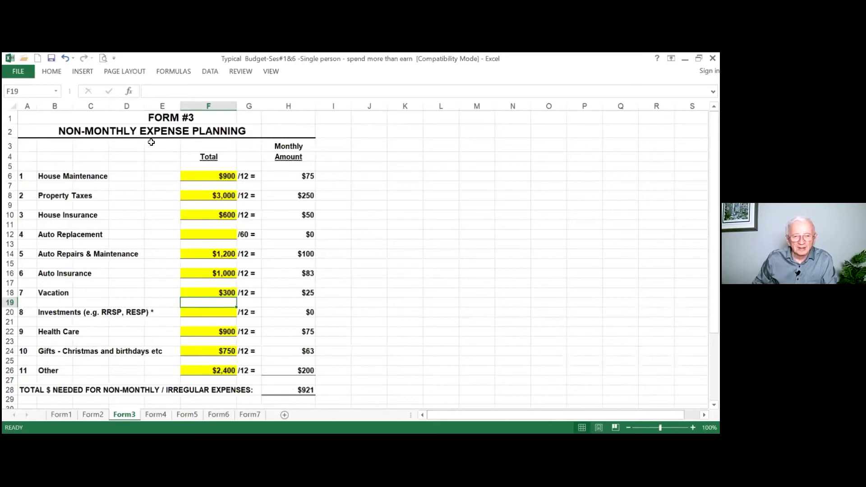
left_click(226, 184)
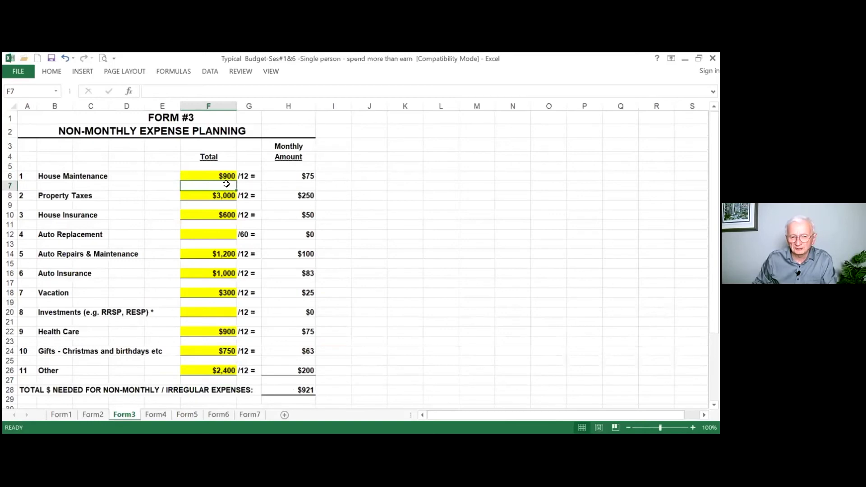
Set the annual House Maintenance total to $600 in the non-monthly expense planning on Form3
left_click(228, 176)
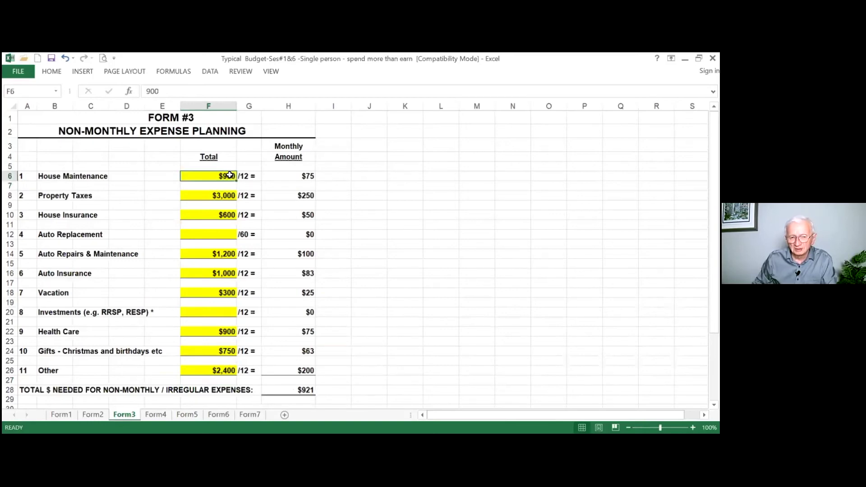
type("600")
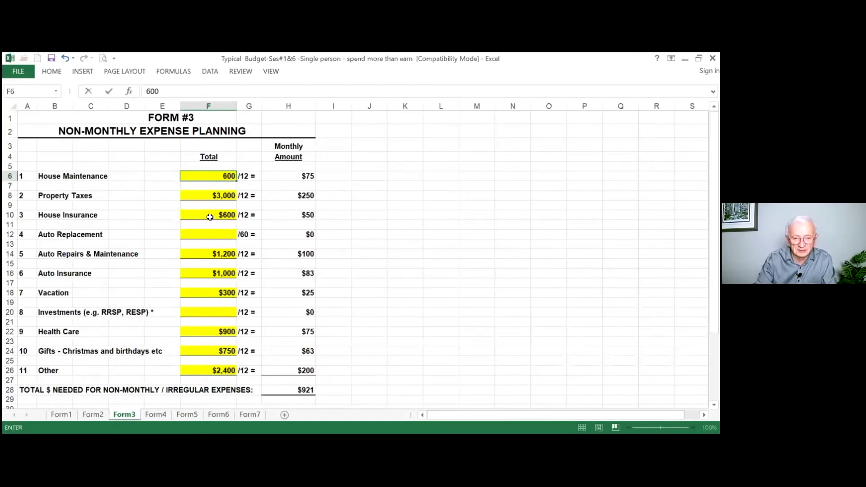
key("Return")
Set the annual Auto Repairs & Maintenance total to $900 on Form3
key("Down")
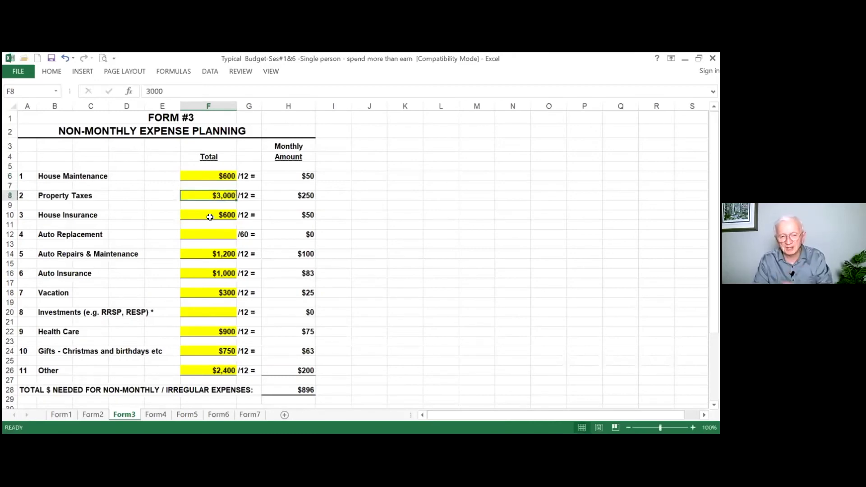
key("Down")
key("Down")
key("Down")
key("Down")
key("Down")
key("Down")
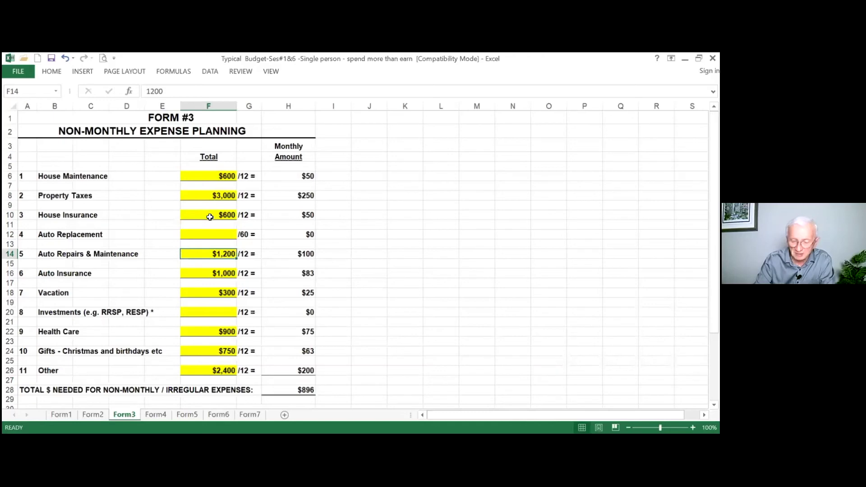
type("900")
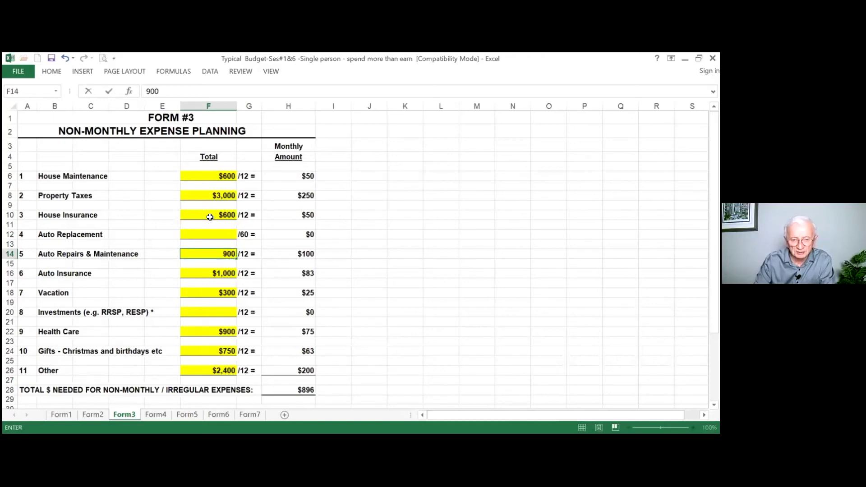
key("Return")
Set the annual total for Christmas and birthday gifts to $200 on Form3
key("Down")
key("Down")
key("Down")
key("Down")
key("Down")
key("Down")
key("Down")
key("Down")
key("Down")
key("Down")
key("Down")
key("Up")
key("Up")
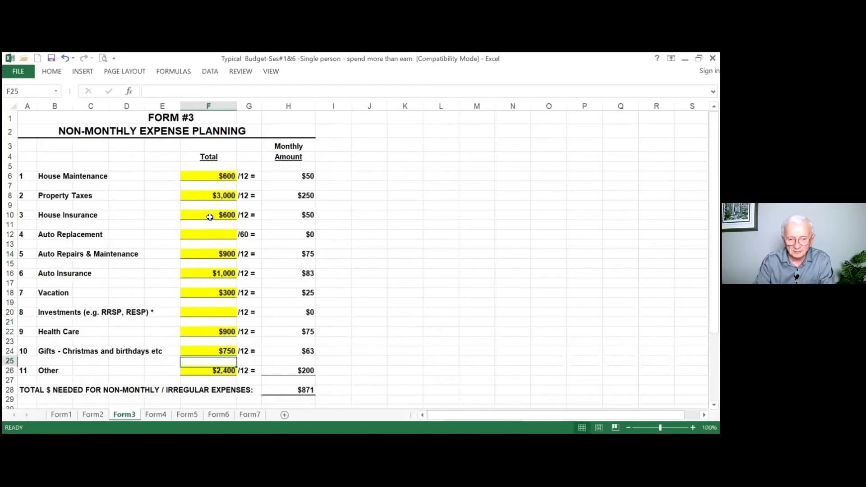
type("200")
key("Return")
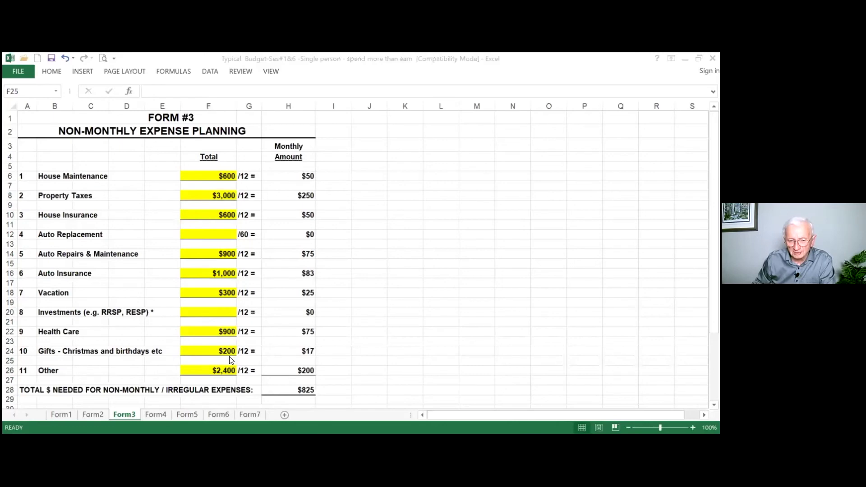
Set the annual total for Other non-monthly expenses to $1,200 on Form3
left_click(227, 371)
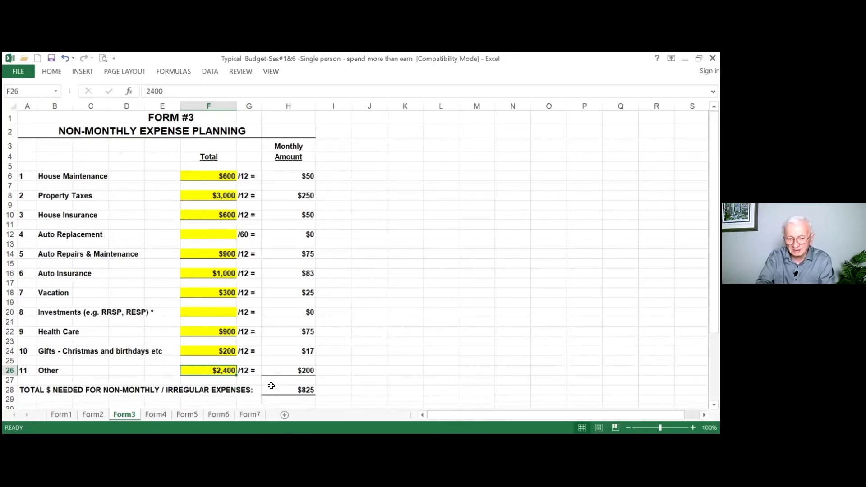
type("1200")
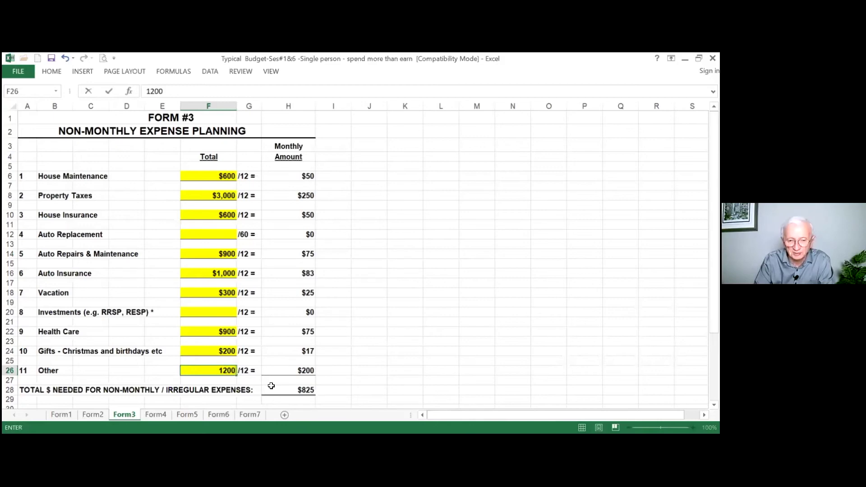
key("Return")
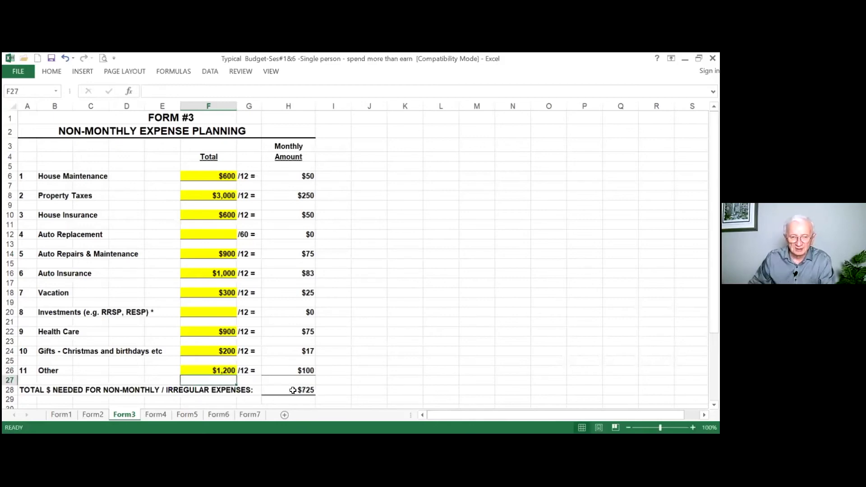
Set the monthly Sports/Gym expense to 0 under Entertainment & Recreation on Form5
left_click(180, 417)
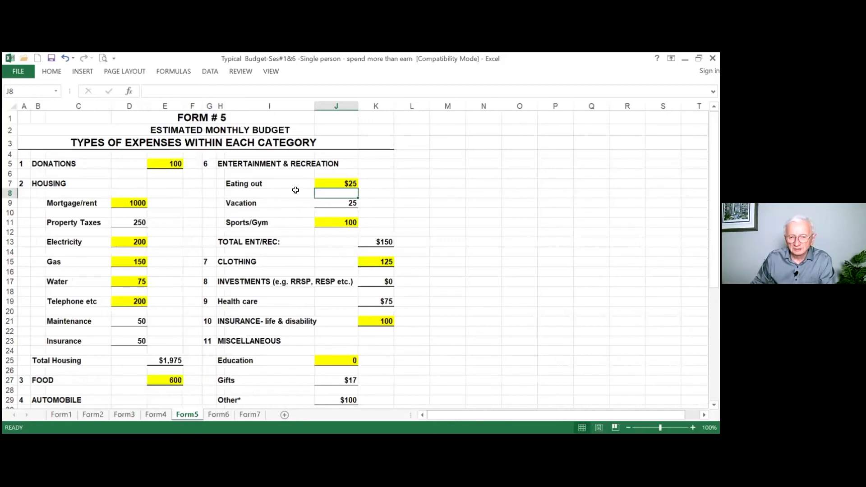
left_click(343, 216)
type("0")
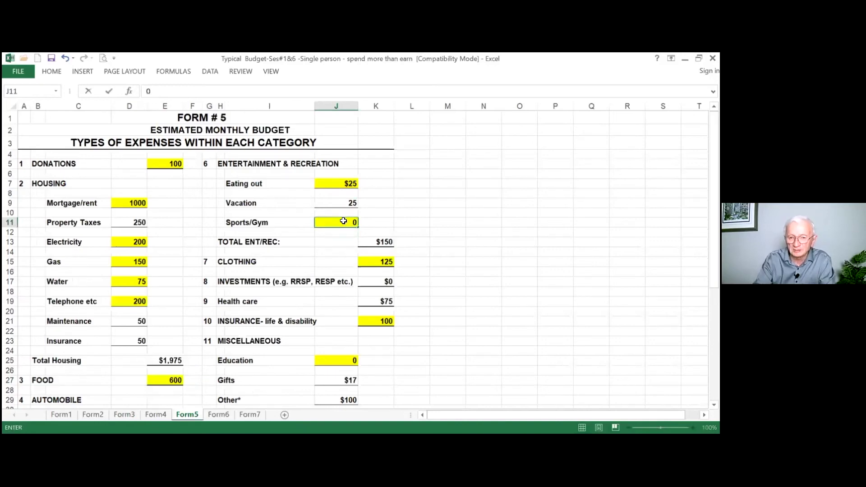
key("Return")
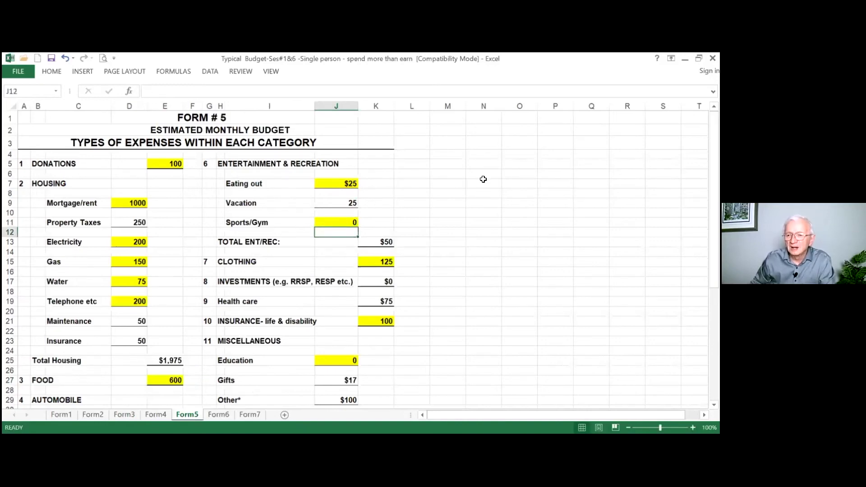
Set the monthly housing expenses on Form5 to 150 for Electricity and 120 for Gas
left_click(135, 242)
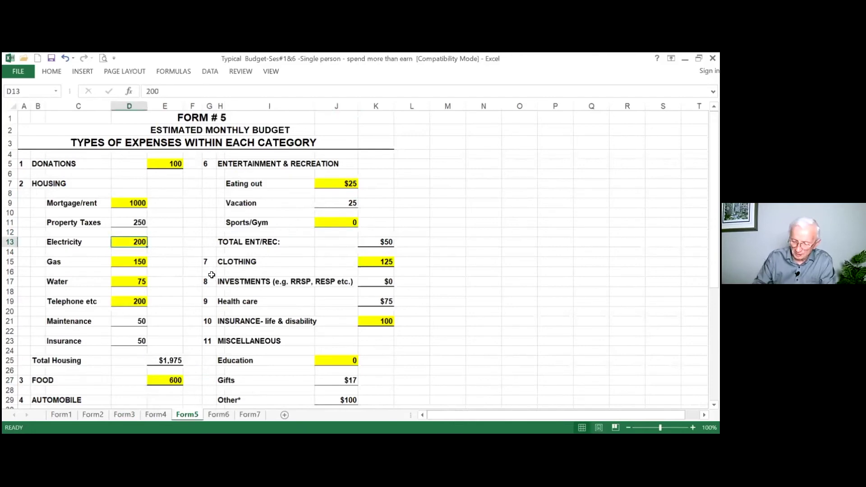
type("150")
key("Return")
key("Down")
type("120")
key("Return")
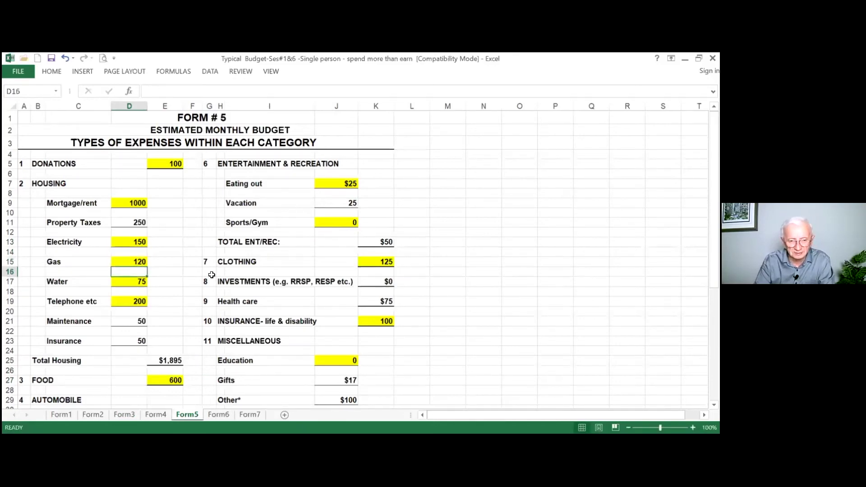
Set the monthly Water expense to 65 under Housing on Form5
key("Down")
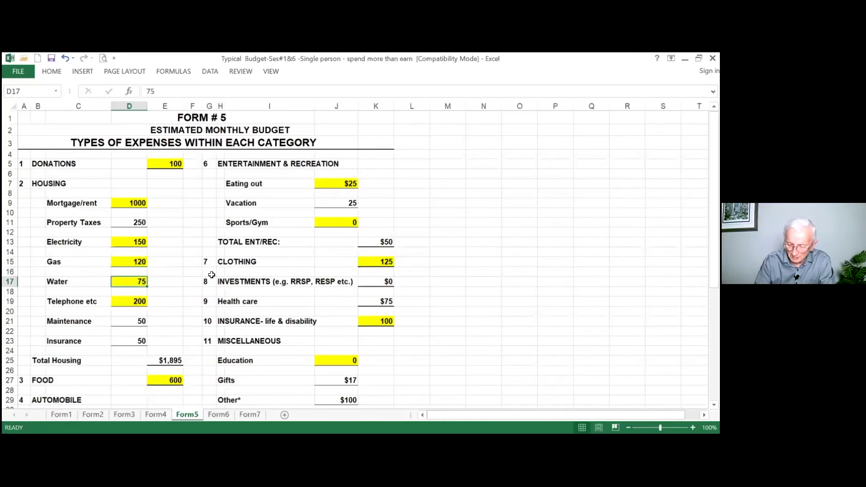
type("65")
key("Return")
key("Down")
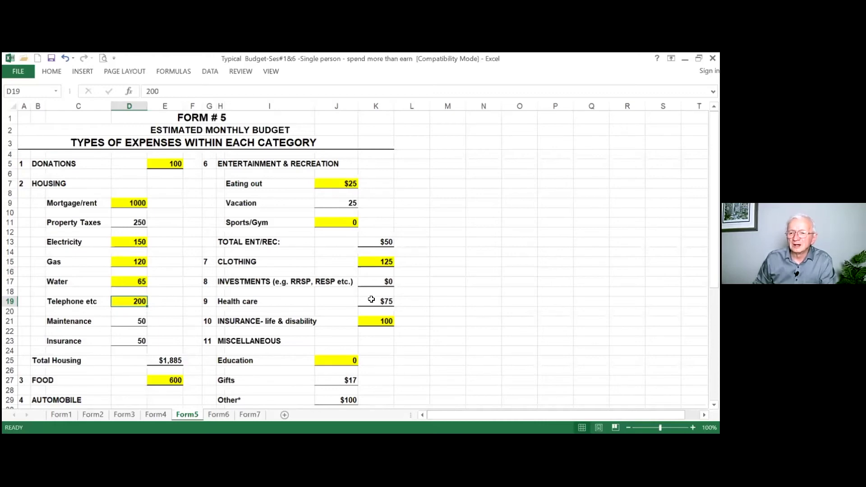
Set the monthly Donations amount to 250 in the estimated monthly budget on Form5
left_click(174, 170)
left_click(173, 165)
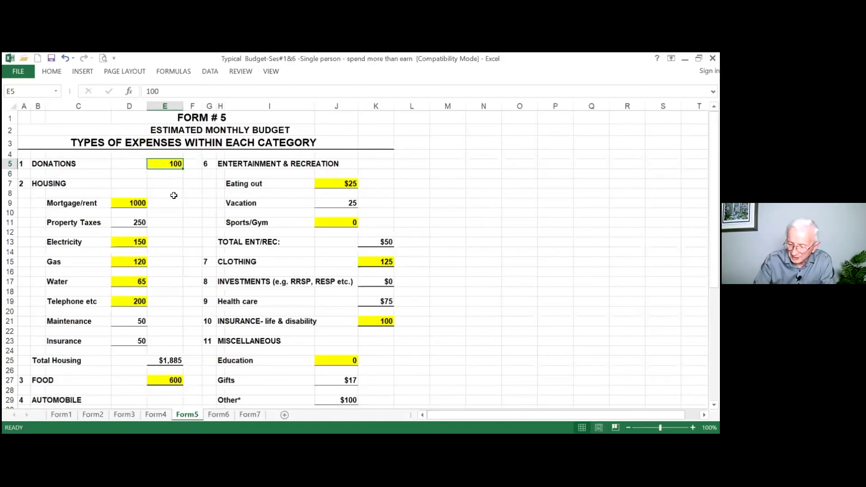
type("250")
key("Return")
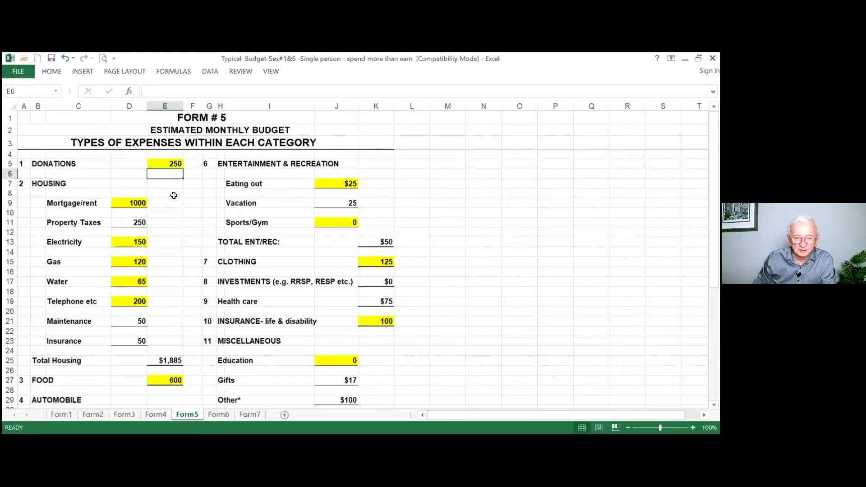
Set the monthly Telephone expense to 150 under Housing on Form5
scroll(206, 262, "down", 1)
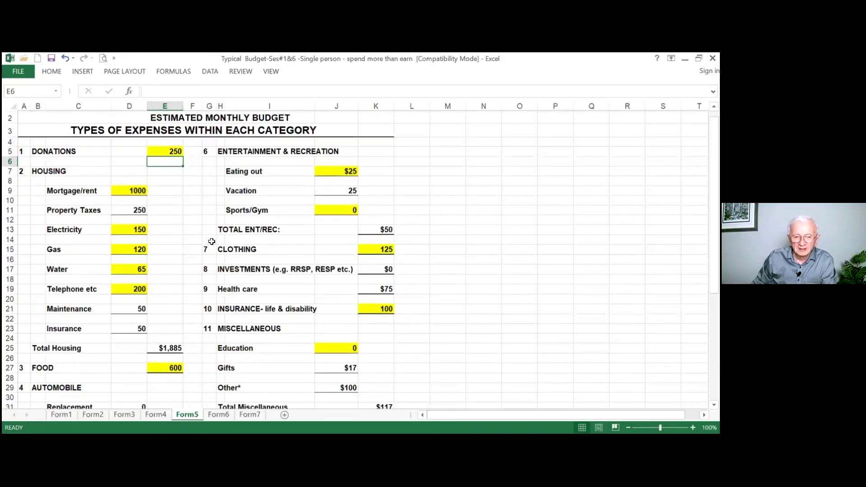
scroll(206, 262, "down", 1)
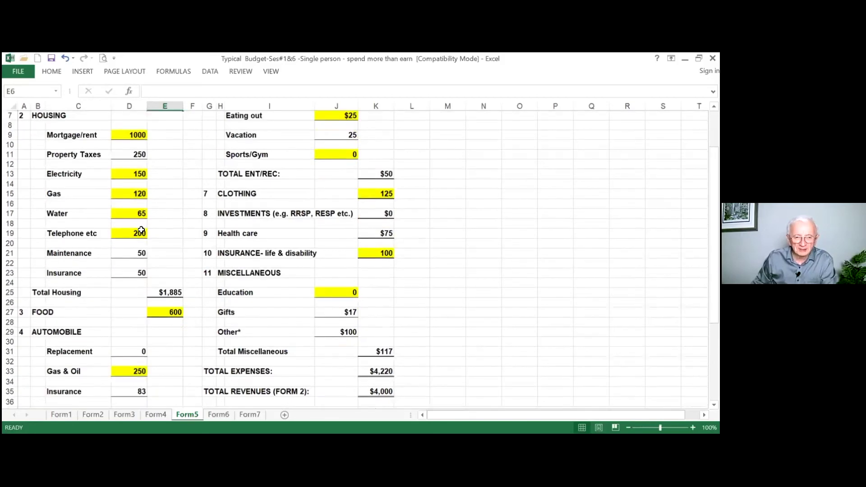
left_click(141, 232)
type("150")
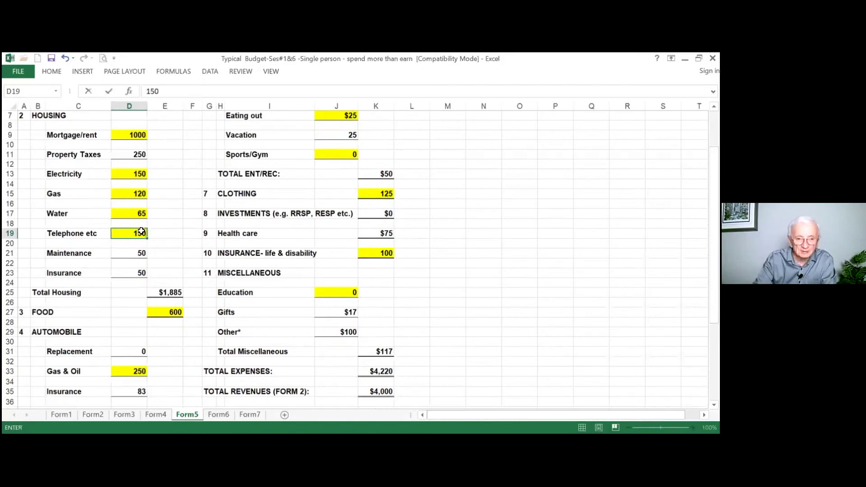
key("Return")
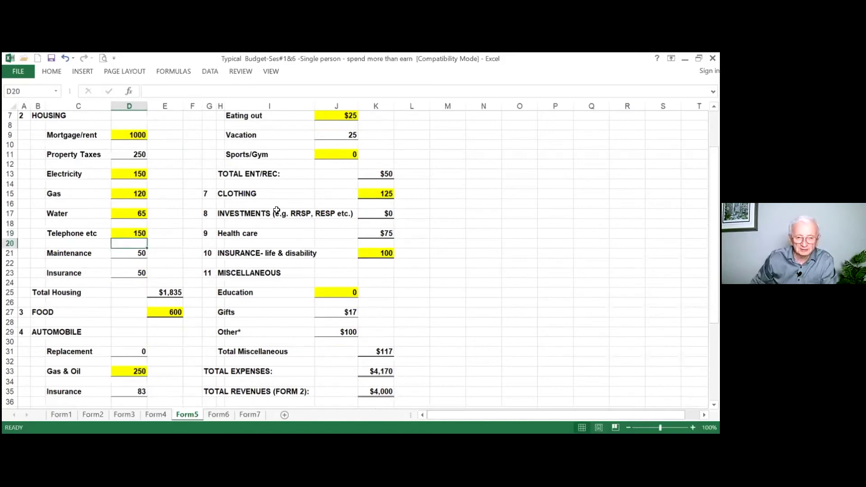
Set the monthly Clothing expense to 25 on Form5
left_click(178, 318)
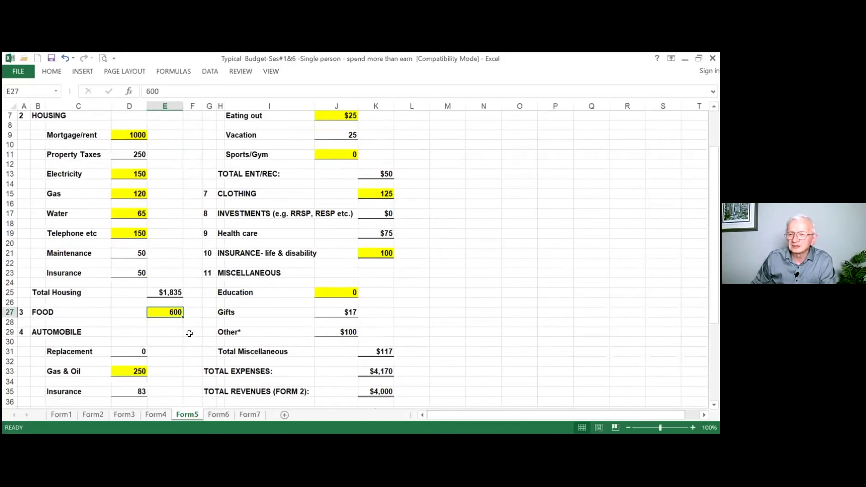
left_click(385, 195)
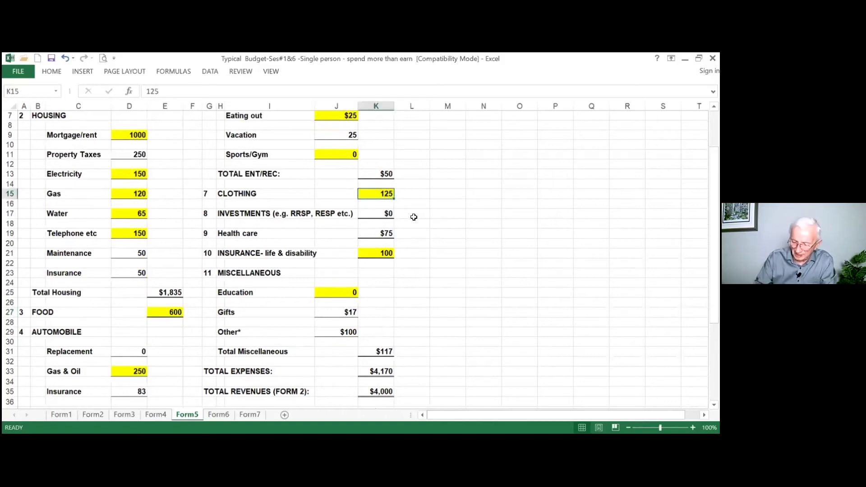
type("25")
key("Return")
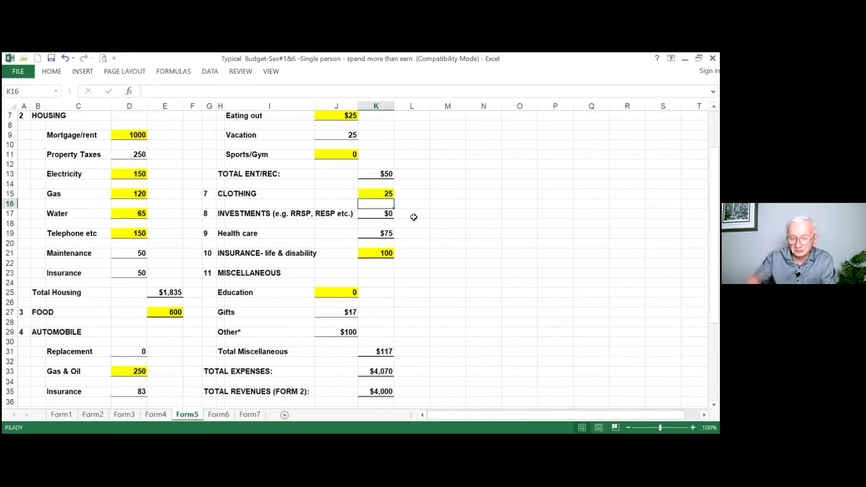
Check the monthly surplus or deficit on Form5 and set the Telephone expense under Housing to 125
scroll(508, 211, "down", 2)
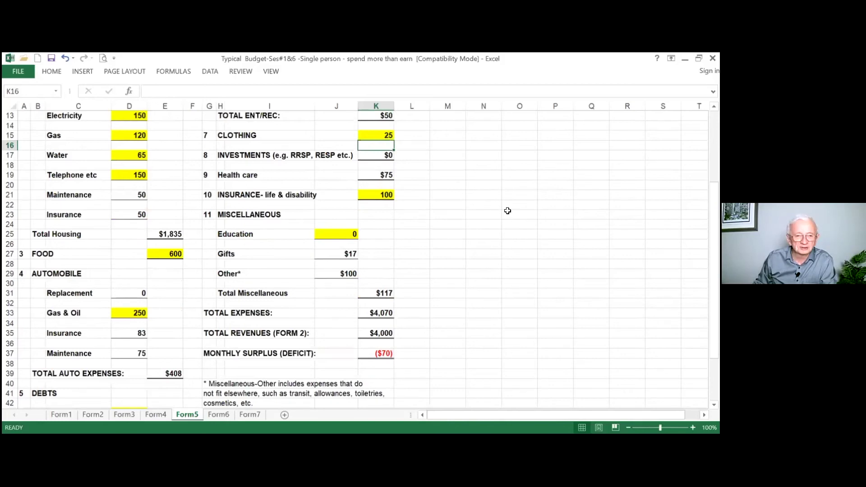
left_click(134, 178)
type("125")
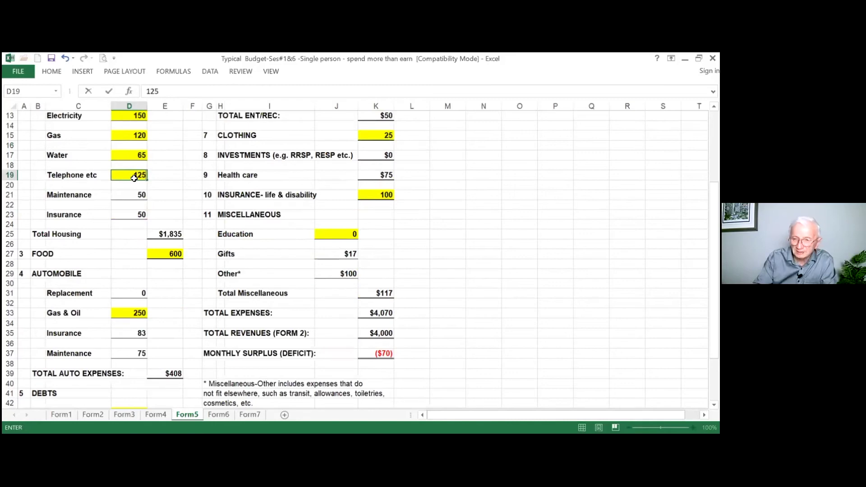
key("Return")
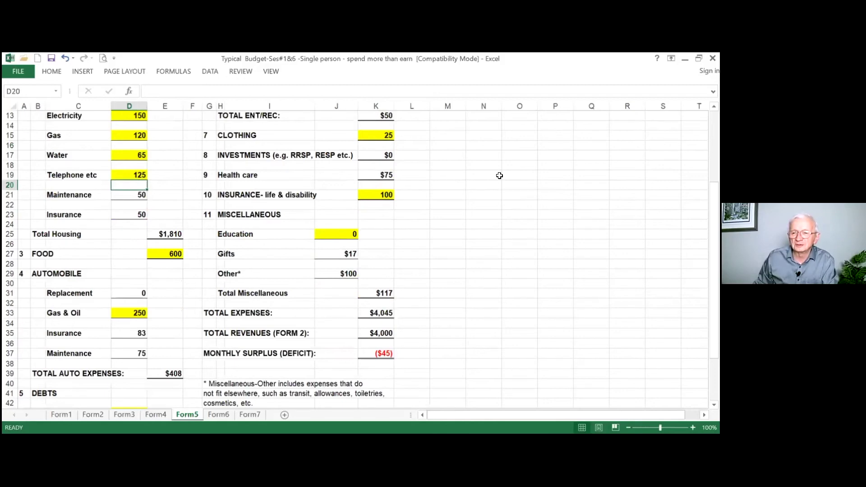
Set the monthly Food expense to 300 on Form5
left_click(172, 255)
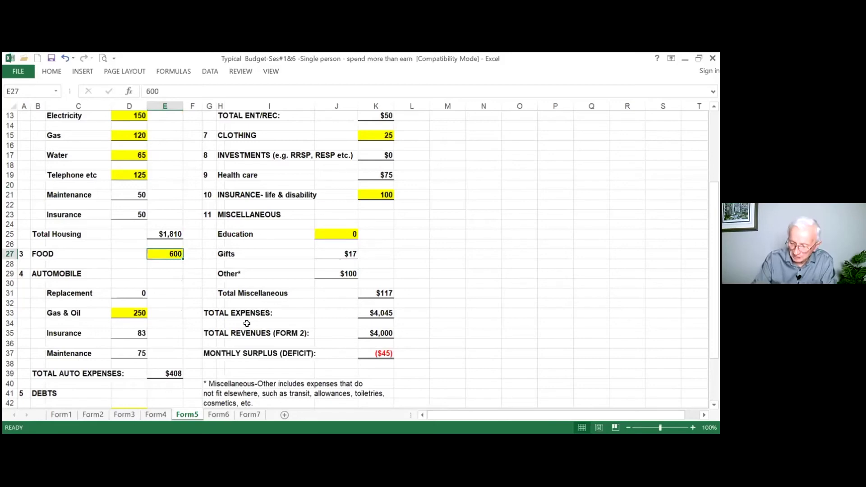
type("300")
key("Return")
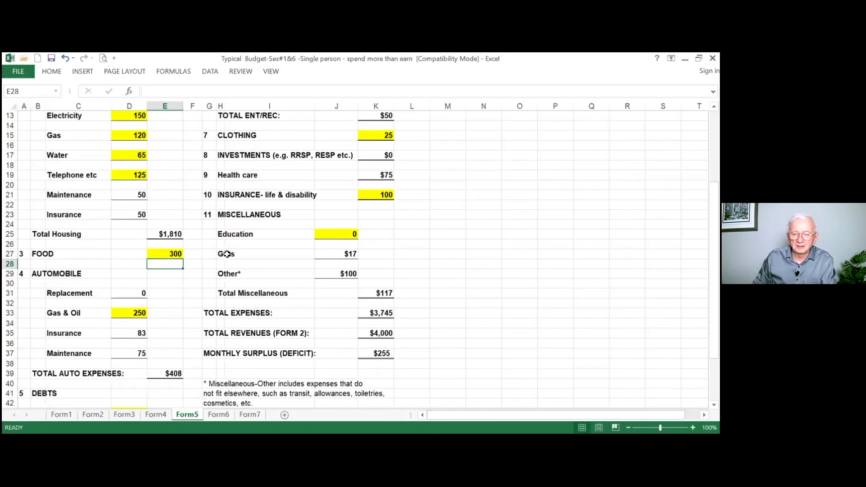
Set the monthly Food expense to 350 on Form5
left_click(174, 254)
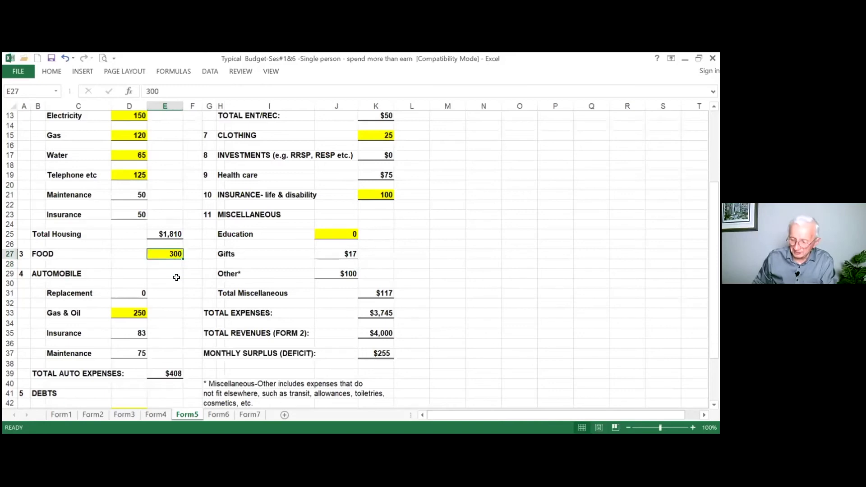
type("350")
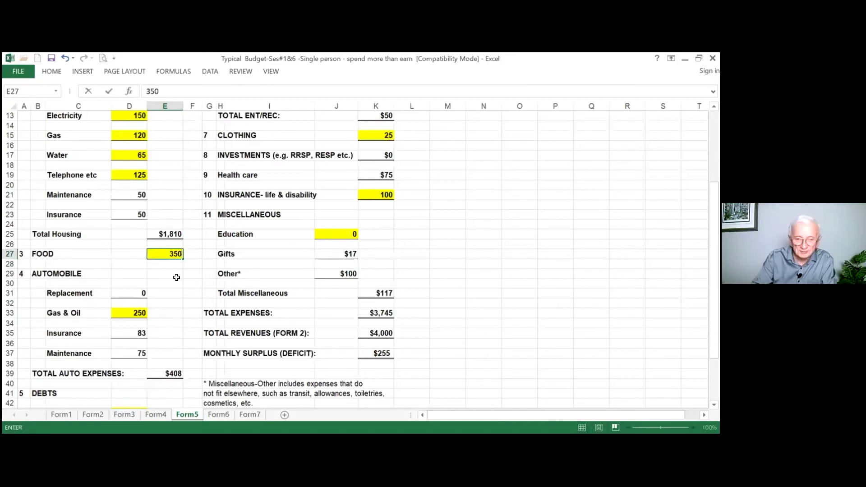
key("Return")
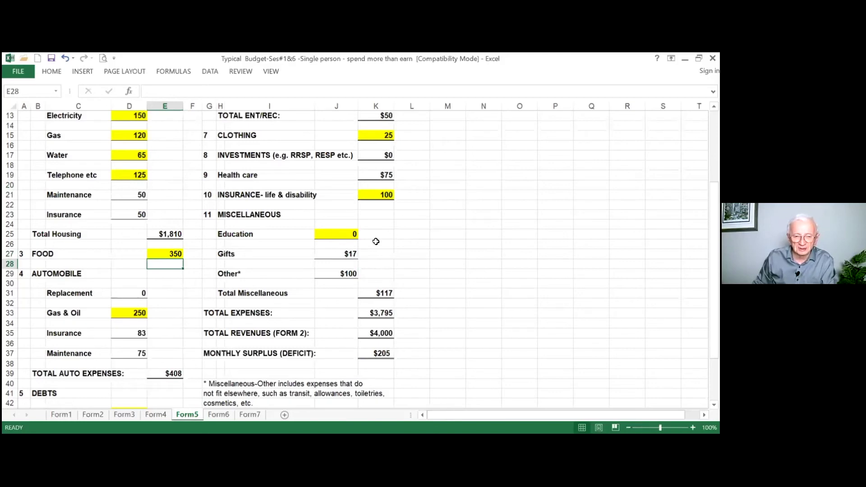
Set the monthly automobile Gas & Oil expense to 200 on Form5 and check the monthly surplus or deficit
left_click(136, 317)
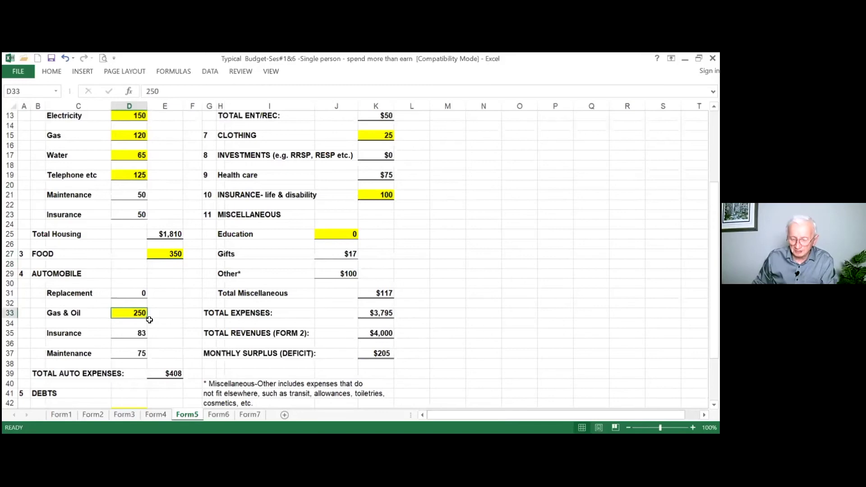
type("200")
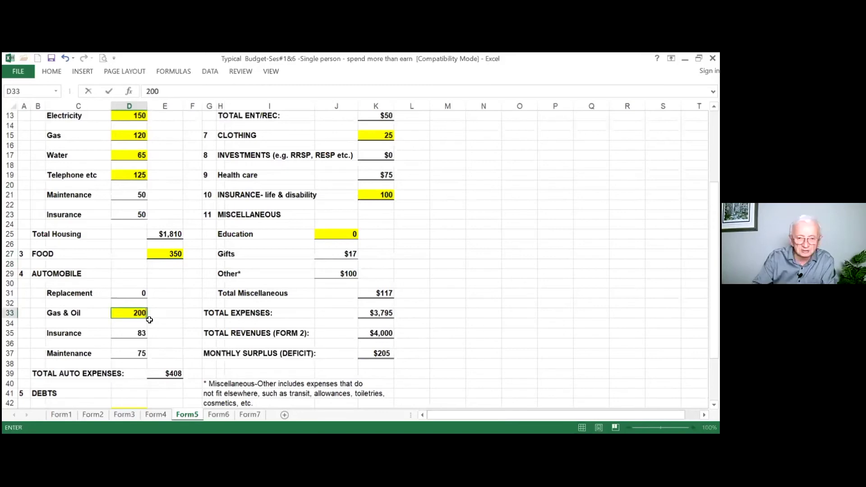
key("Return")
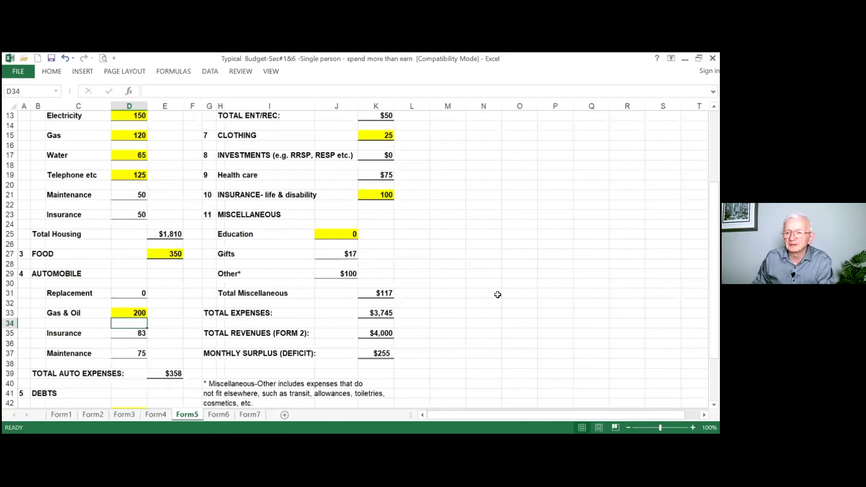
scroll(419, 213, "up", 2)
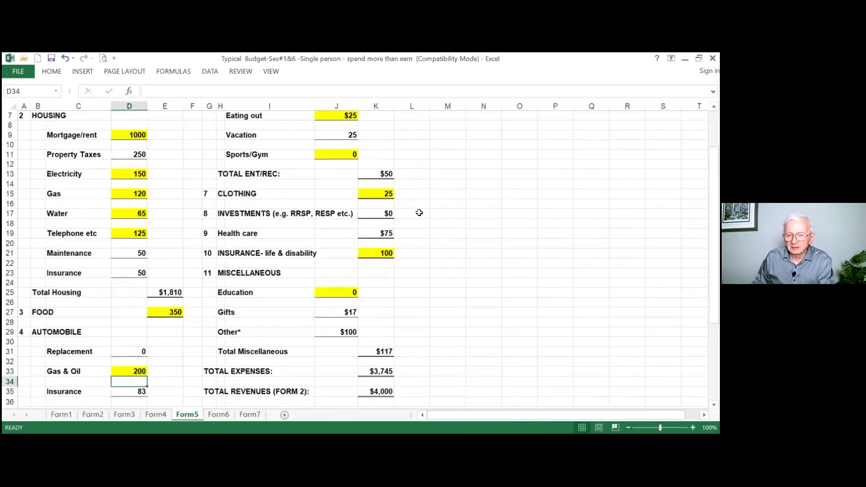
scroll(412, 214, "down", 1)
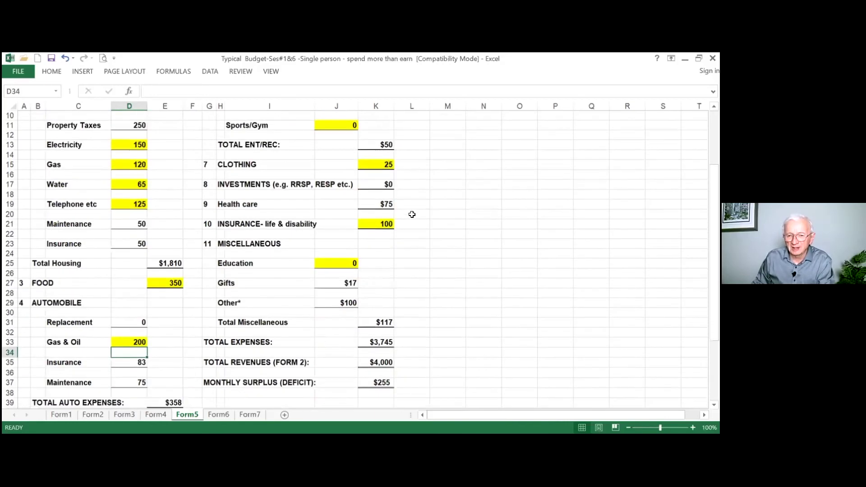
scroll(412, 215, "down", 5)
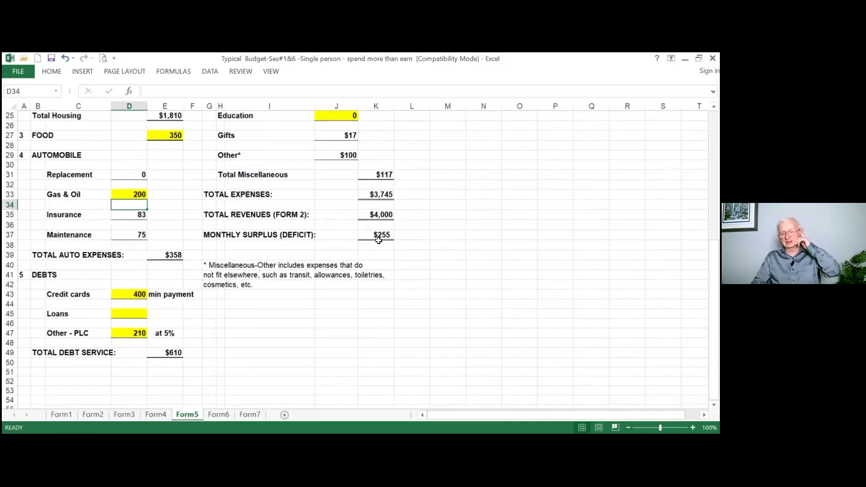
left_click(379, 241)
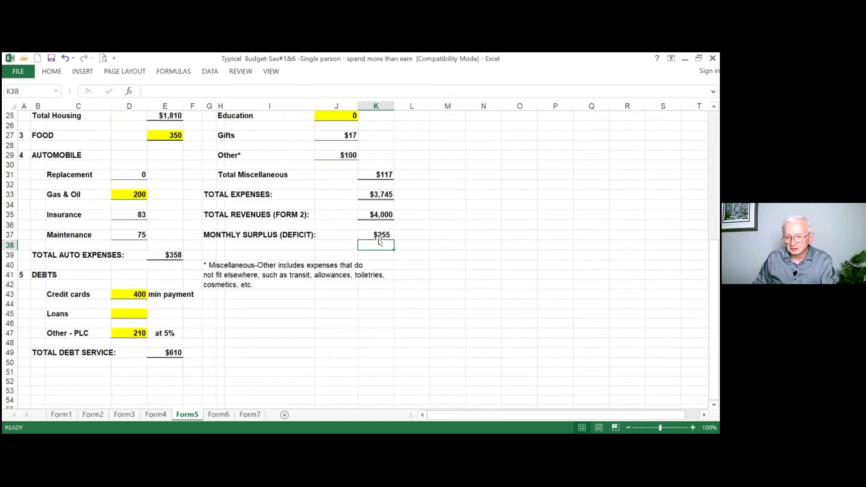
left_click(382, 235)
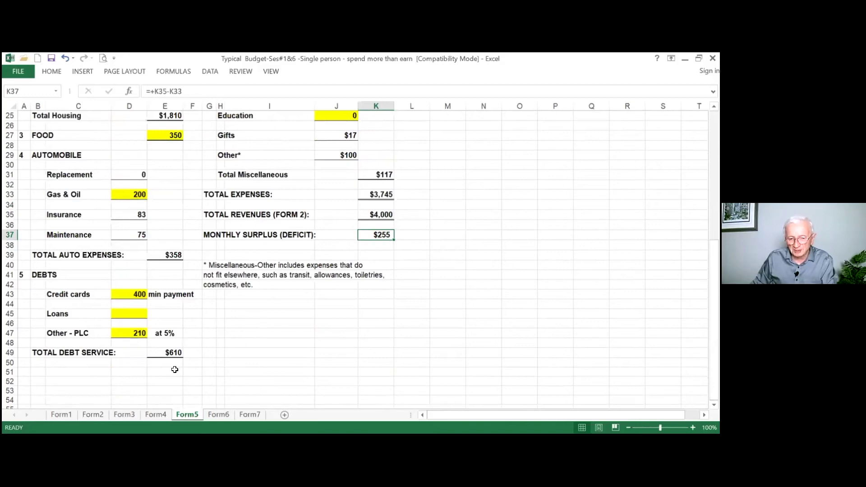
Enter 300 as the Miscellaneous income for a typical month on Form2
left_click(91, 414)
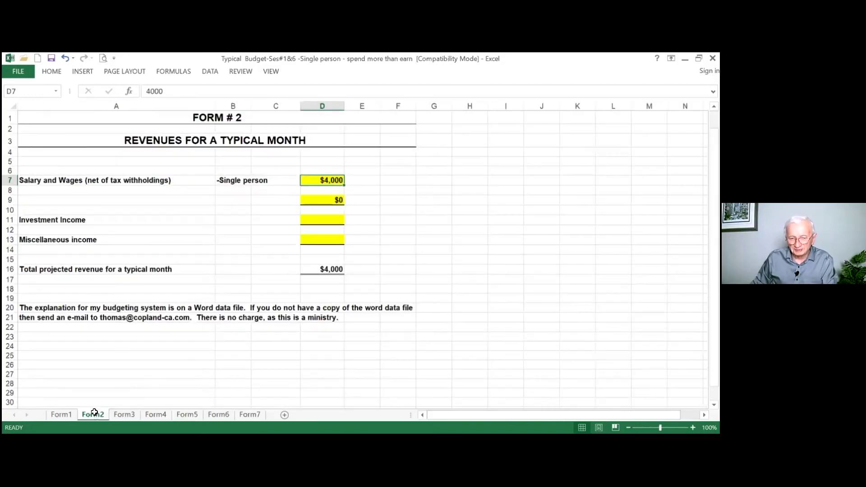
left_click(326, 243)
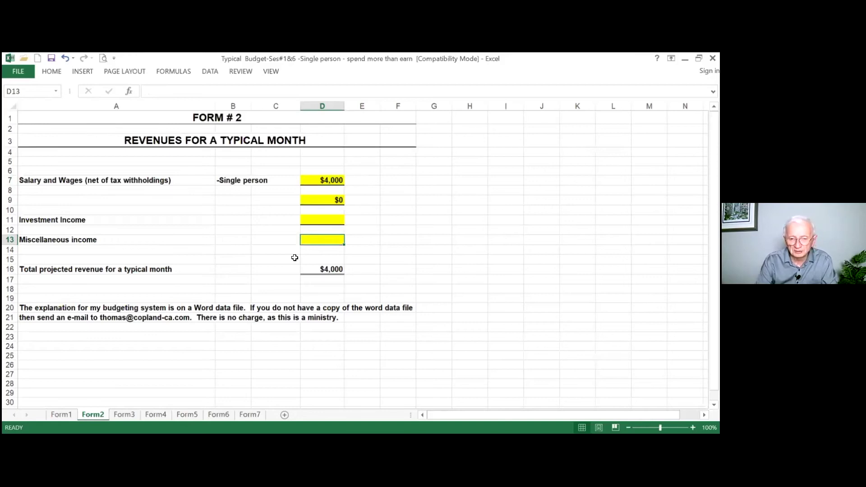
type("3000")
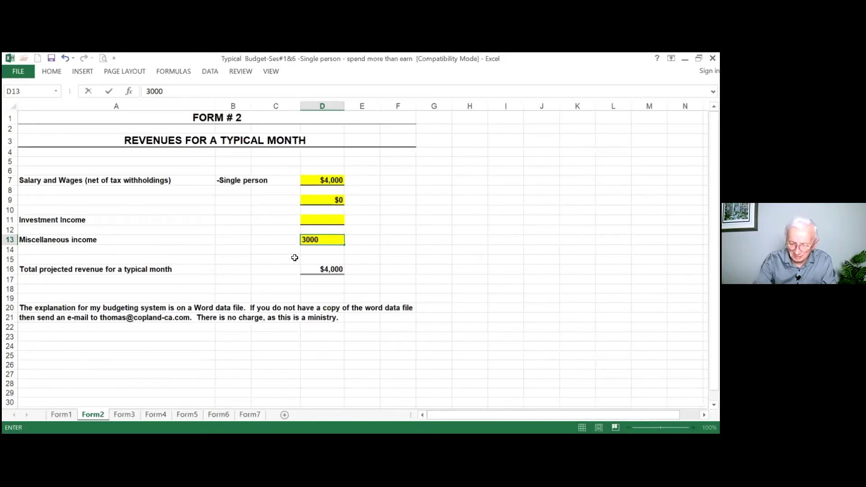
key("BackSpace")
key("Return")
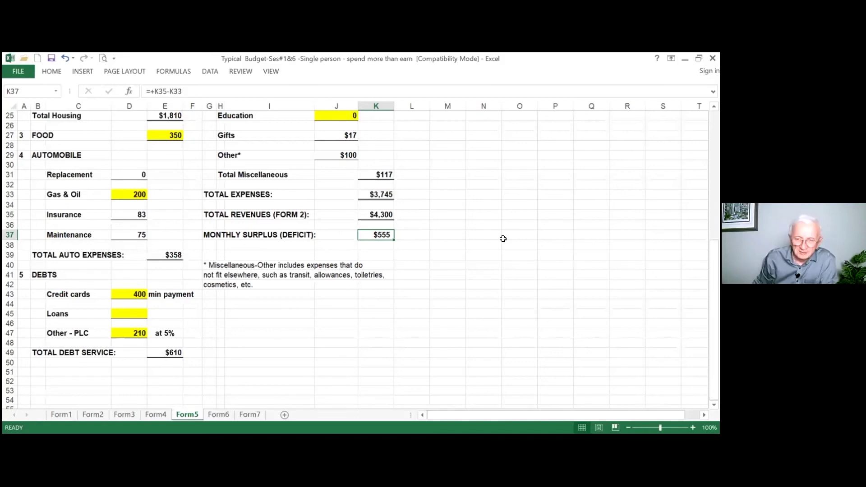
Review the Form5 expense categories, including Mortgage/rent, against total expenses, total revenues and the monthly surplus or deficit
scroll(503, 239, "down", 1)
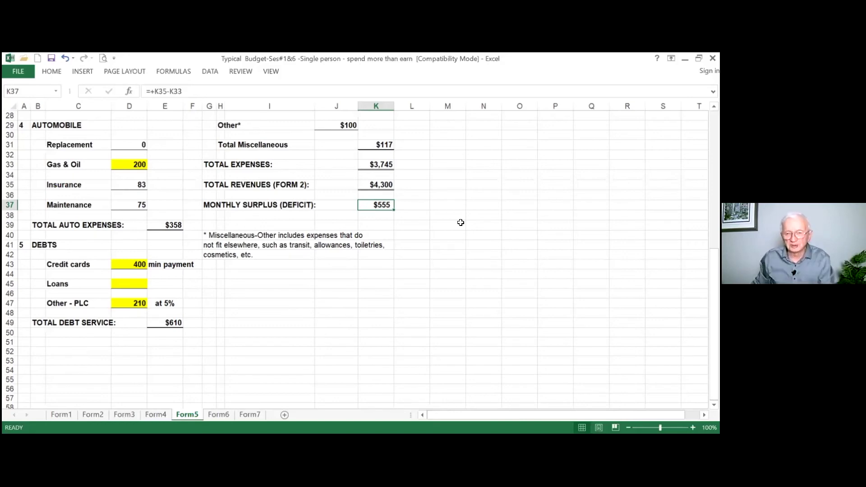
scroll(407, 223, "up", 9)
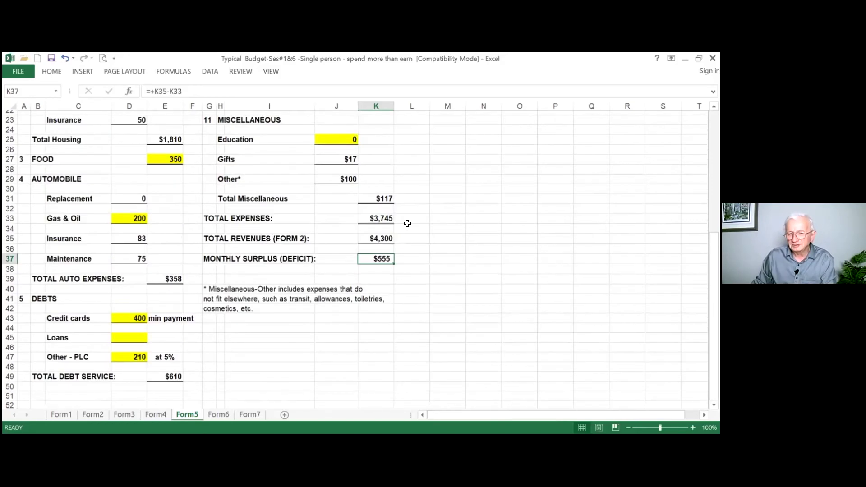
scroll(407, 224, "down", 4)
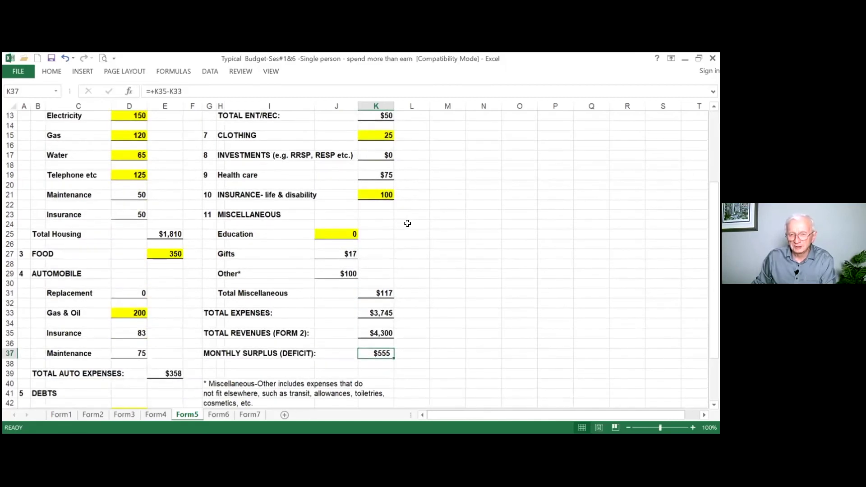
scroll(407, 223, "down", 3)
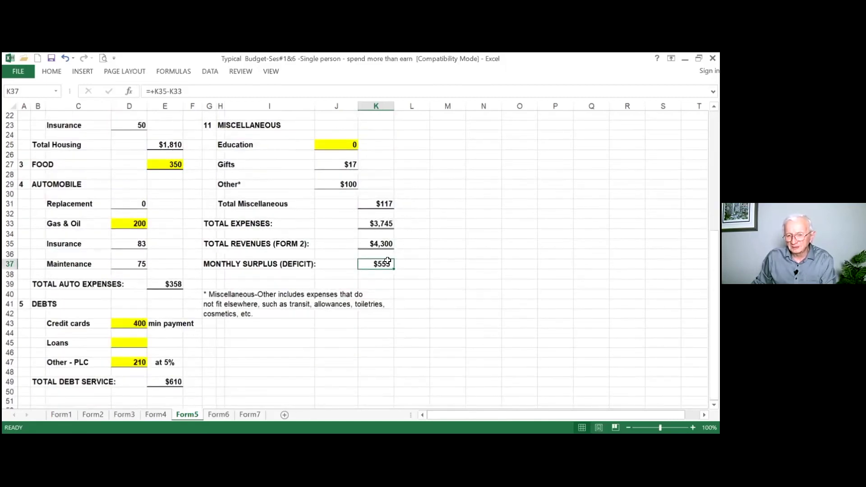
scroll(388, 260, "up", 7)
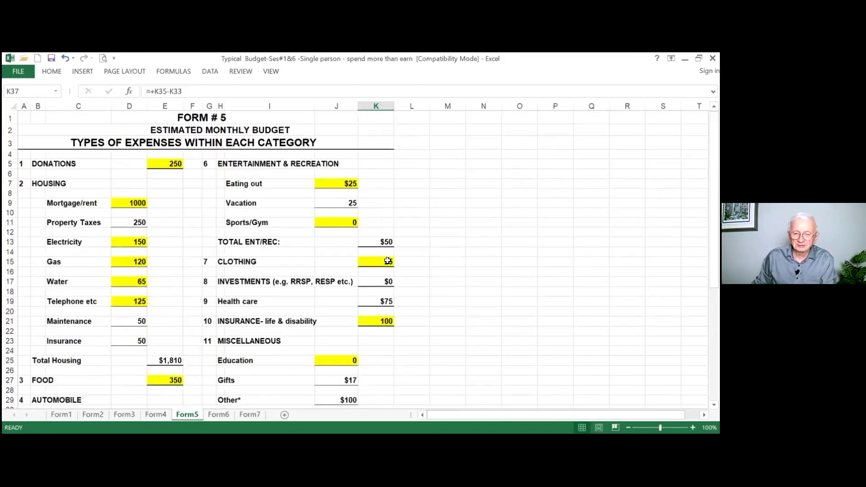
scroll(387, 260, "down", 3)
scroll(387, 260, "down", 2)
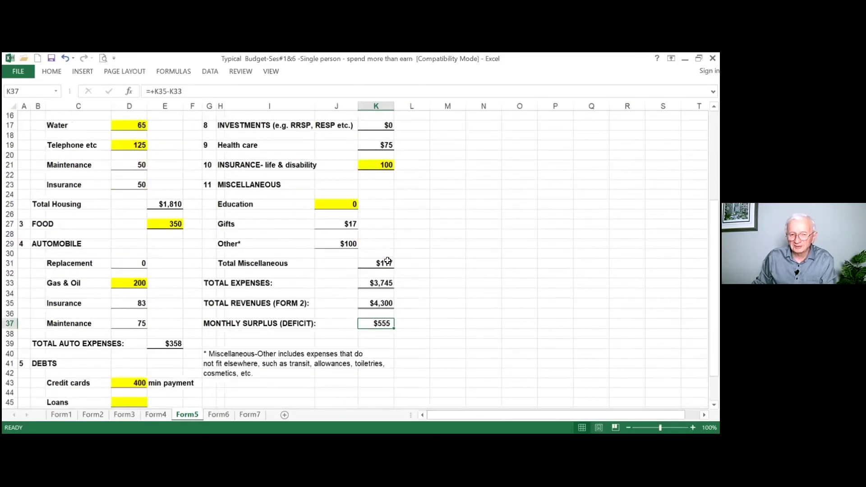
scroll(386, 257, "up", 4)
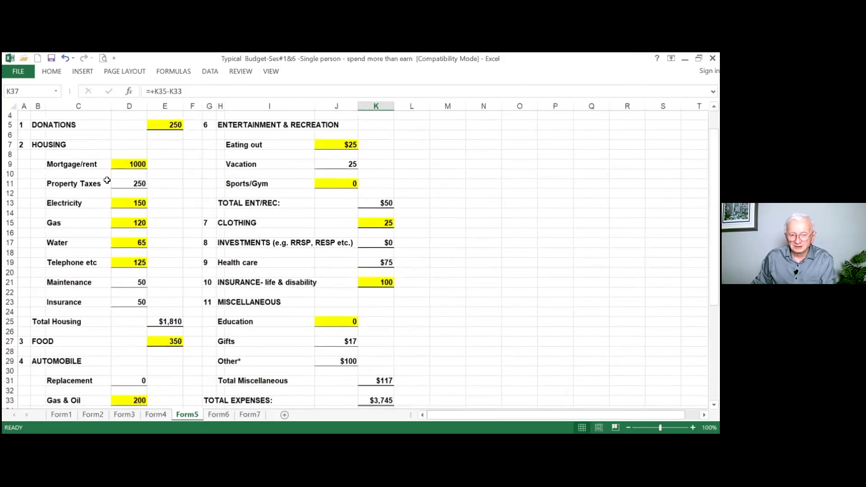
left_click(139, 165)
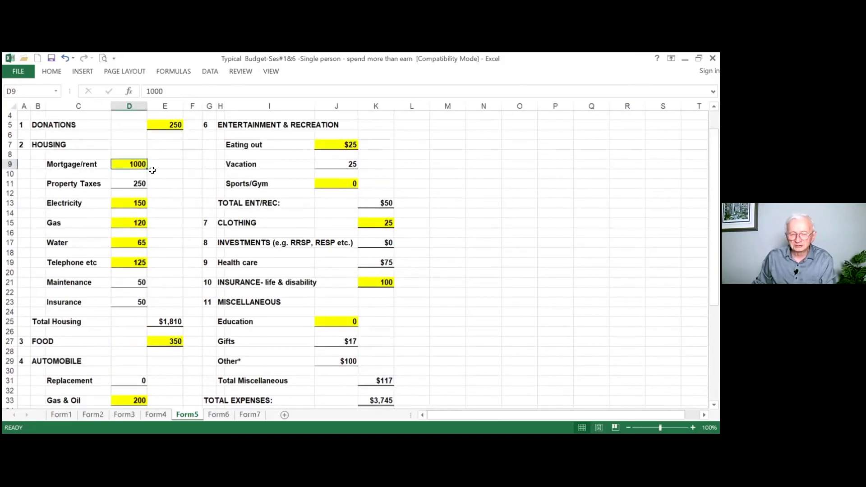
scroll(504, 202, "down", 2)
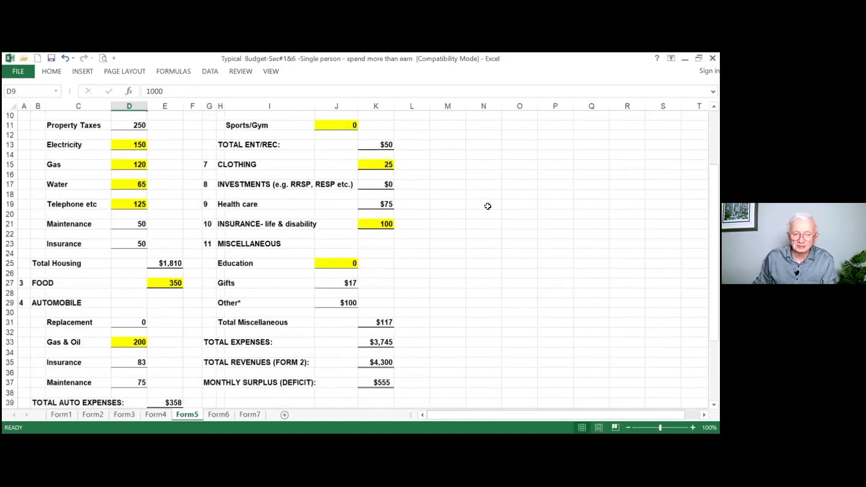
scroll(316, 189, "up", 3)
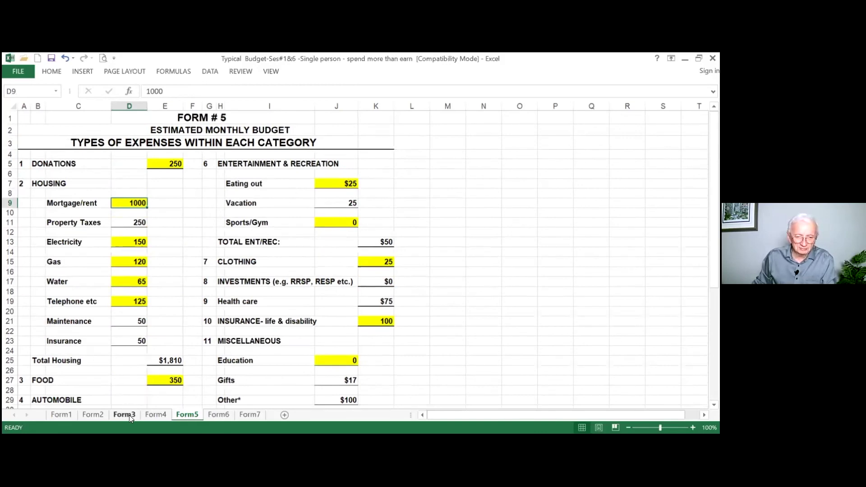
Set the Miscellaneous income on Form2 to 500 and check the monthly surplus or deficit on Form5
left_click(86, 415)
left_click(331, 240)
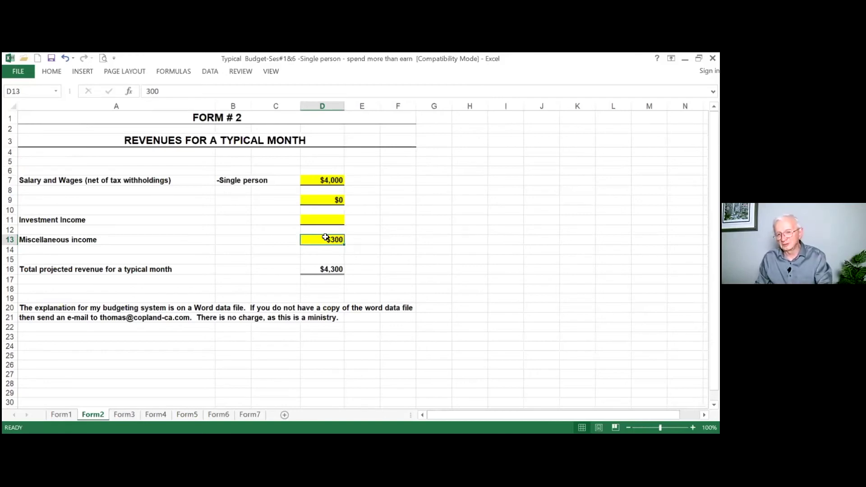
type("500")
key("Return")
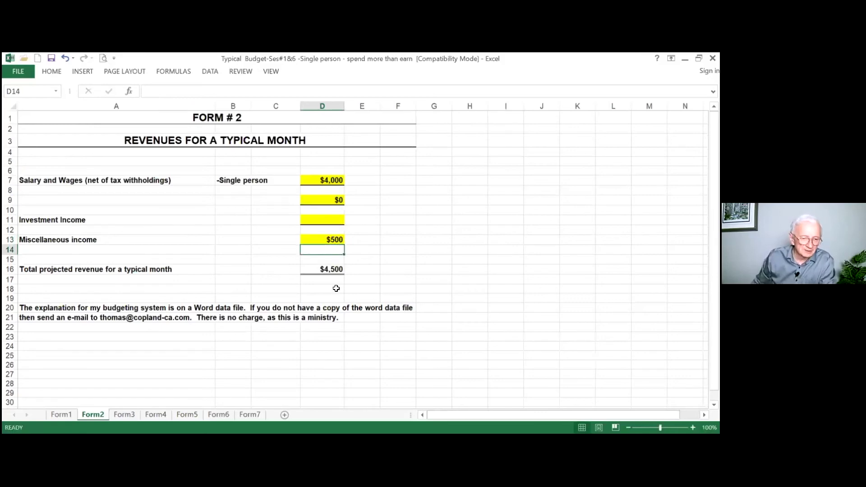
left_click(192, 416)
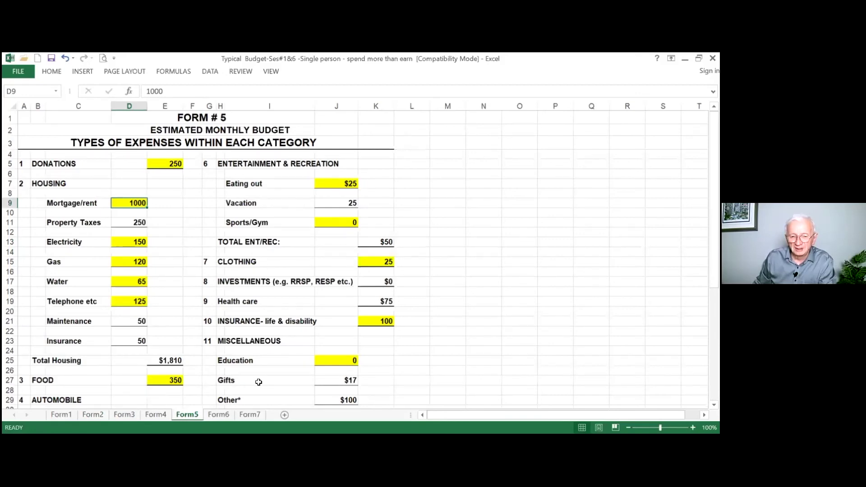
scroll(363, 237, "down", 3)
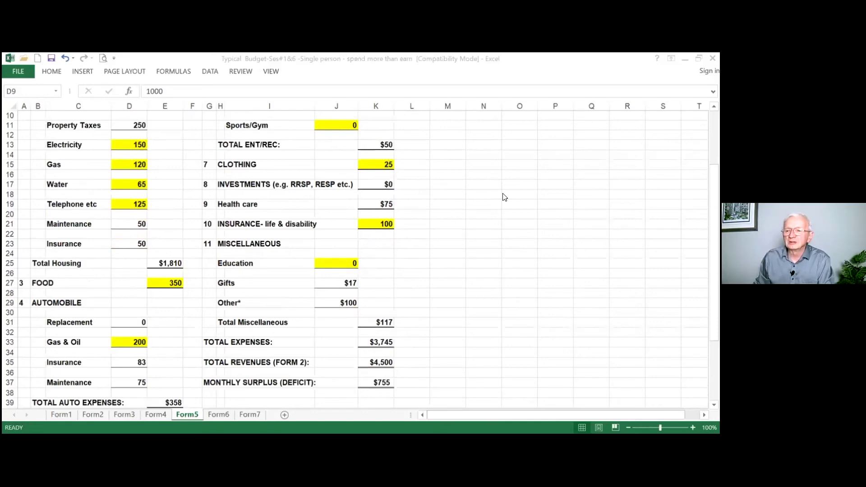
scroll(505, 198, "up", 3)
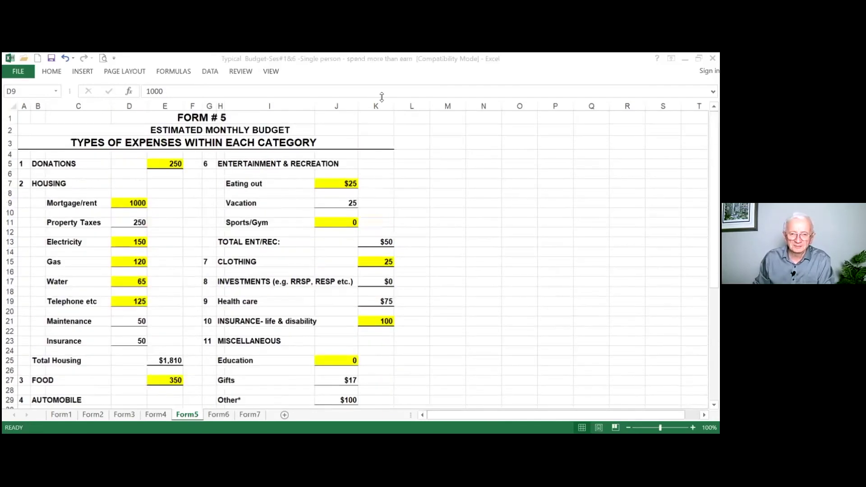
Switch to the slide presentation and advance to the Overview of Forms slide
key("alt+Tab")
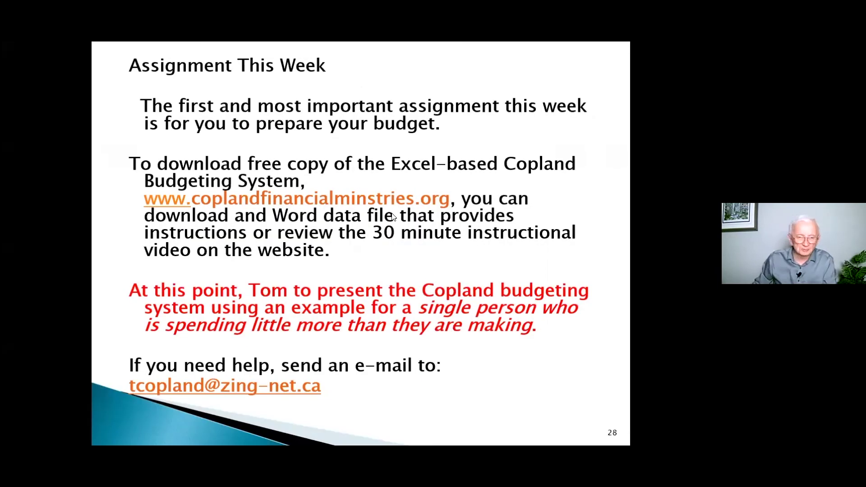
key("Right")
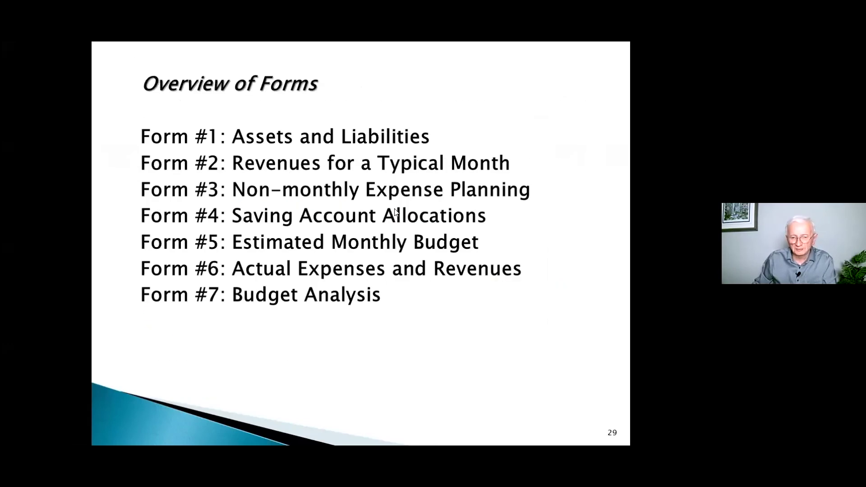
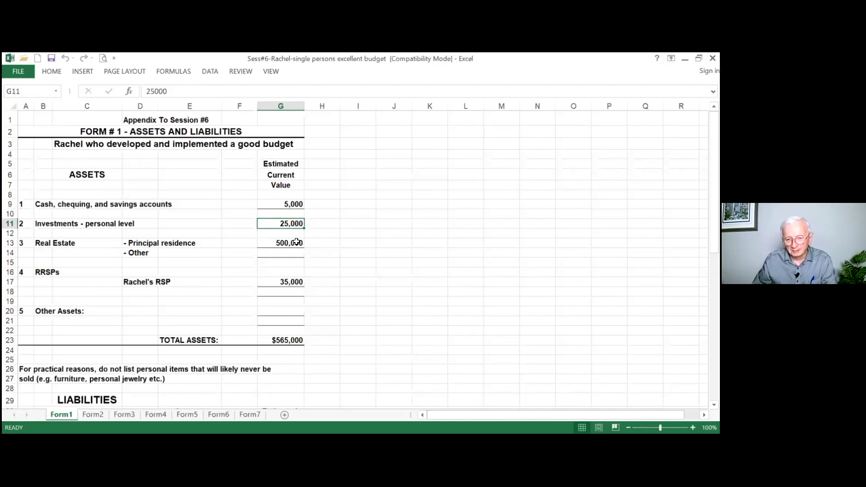
Examine the principal residence and RSP values and the liabilities, including the mortgage, on Form1 of the excellent-budget workbook
left_click(297, 242)
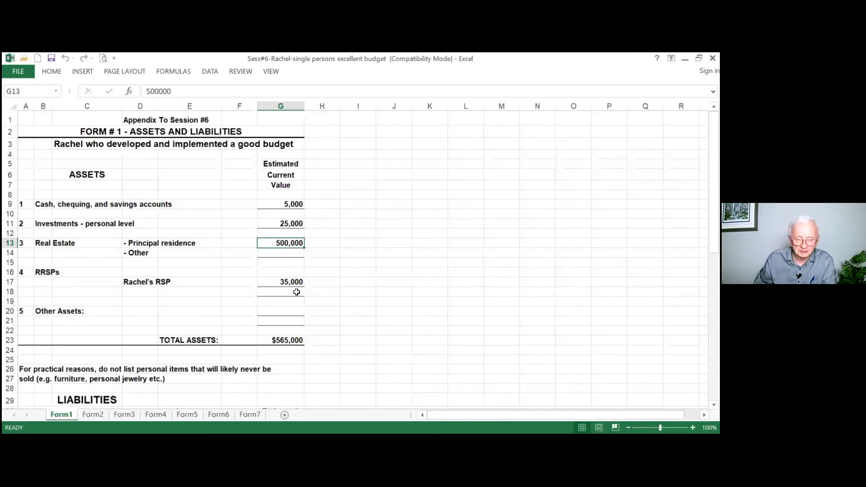
left_click(283, 285)
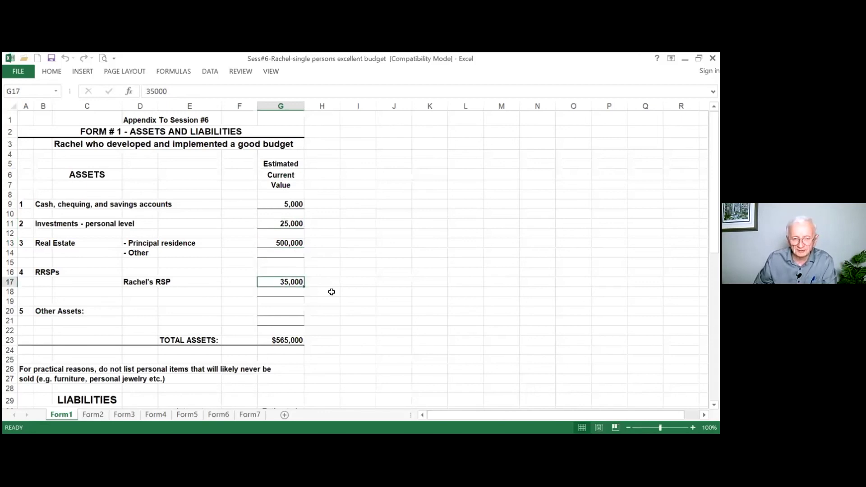
scroll(336, 291, "down", 8)
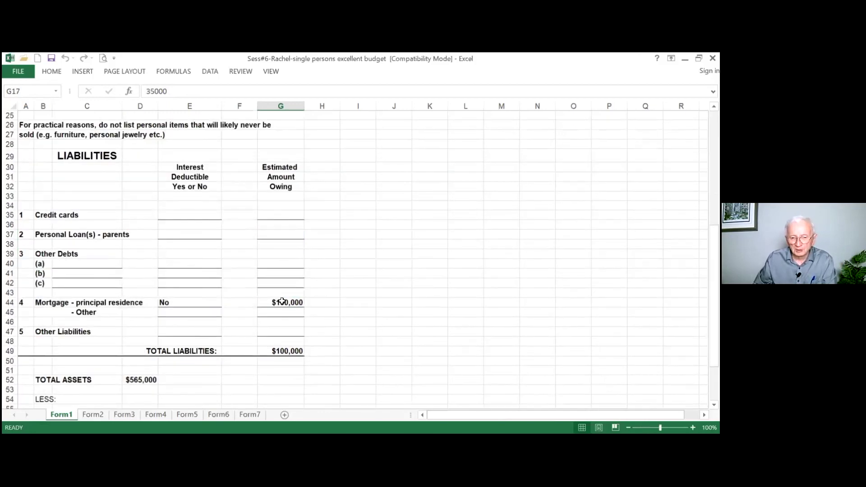
left_click(283, 302)
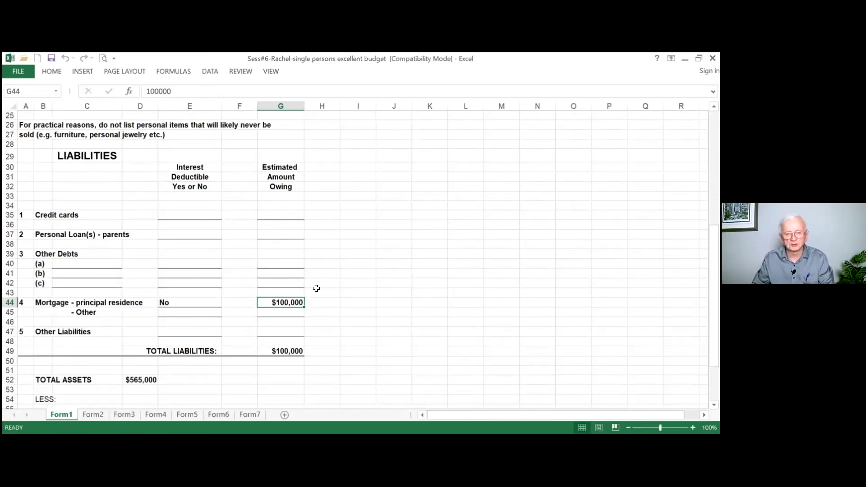
scroll(316, 288, "down", 2)
scroll(316, 289, "up", 3)
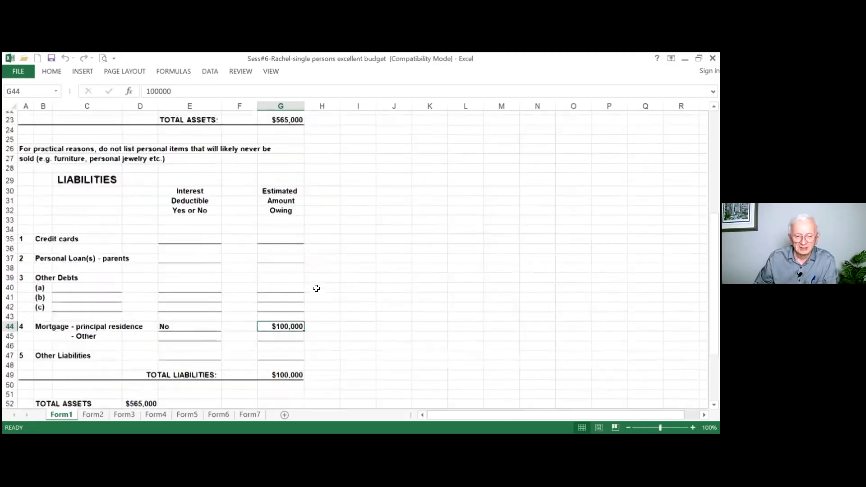
Compare the assets and liabilities with the net worth on Form1, and view the typical month's revenues on Form2
scroll(317, 289, "down", 3)
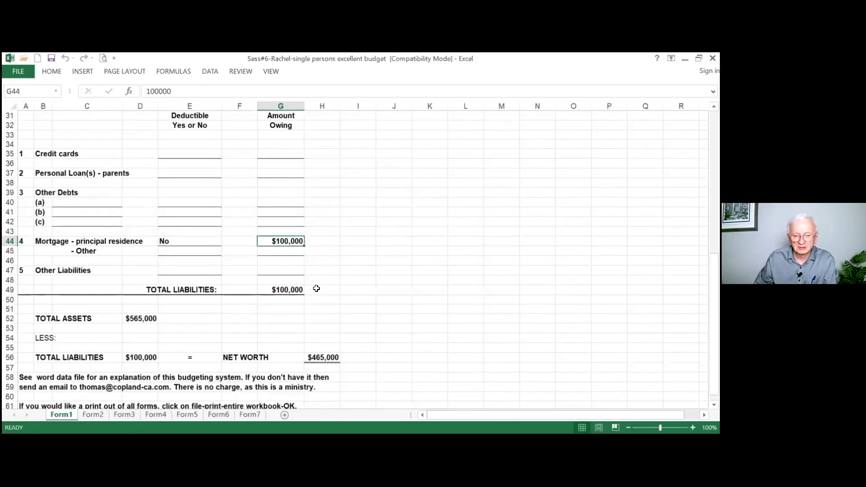
scroll(317, 288, "up", 9)
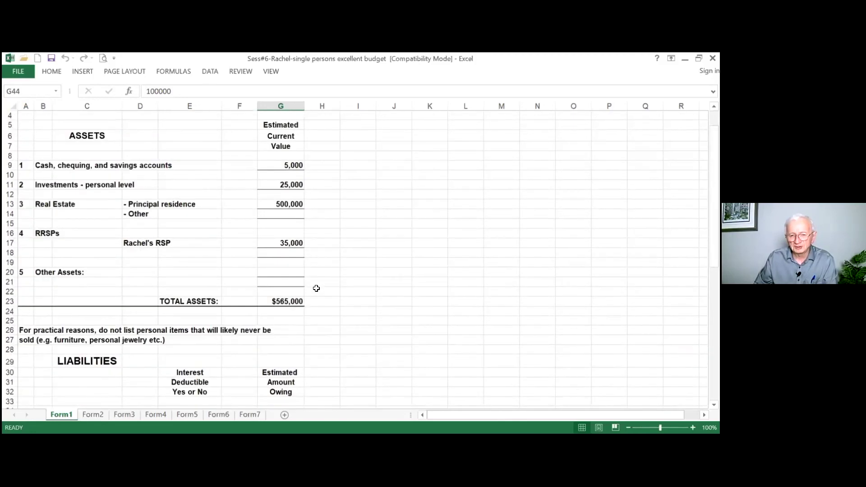
scroll(317, 288, "down", 4)
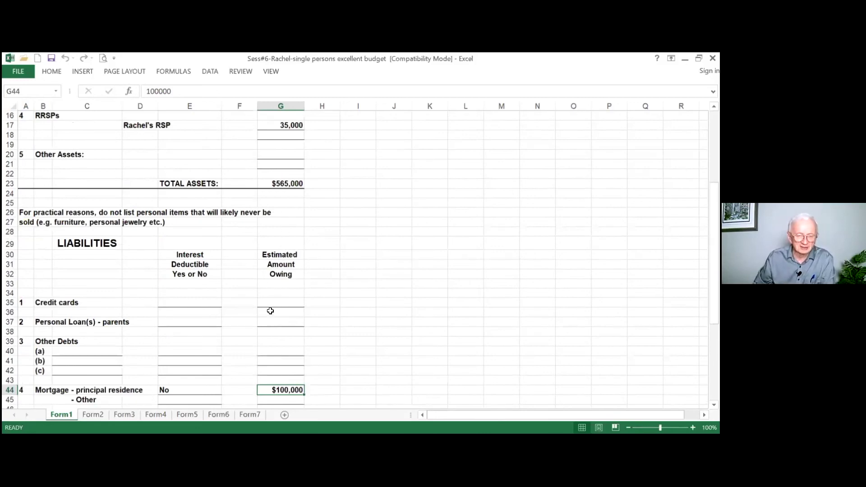
scroll(345, 306, "up", 4)
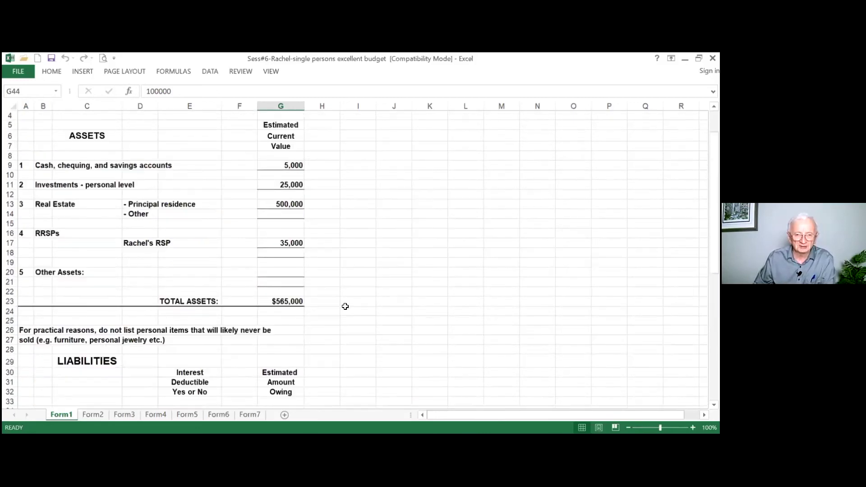
scroll(345, 306, "down", 8)
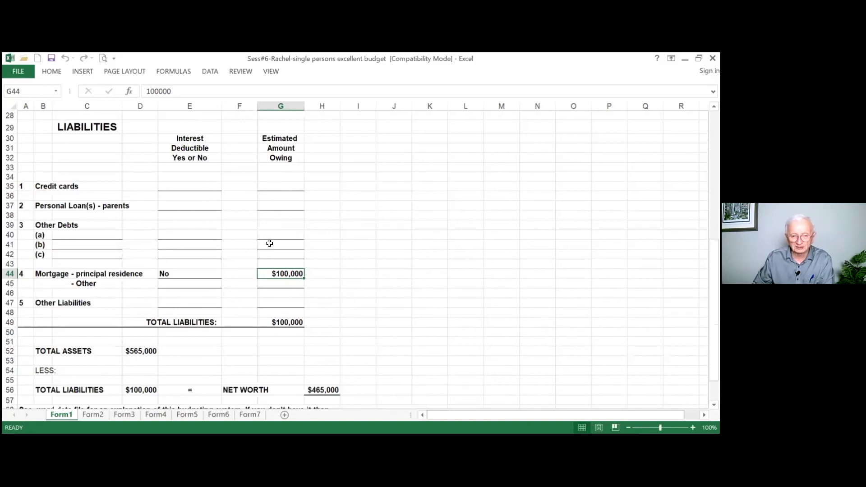
scroll(268, 294, "down", 3)
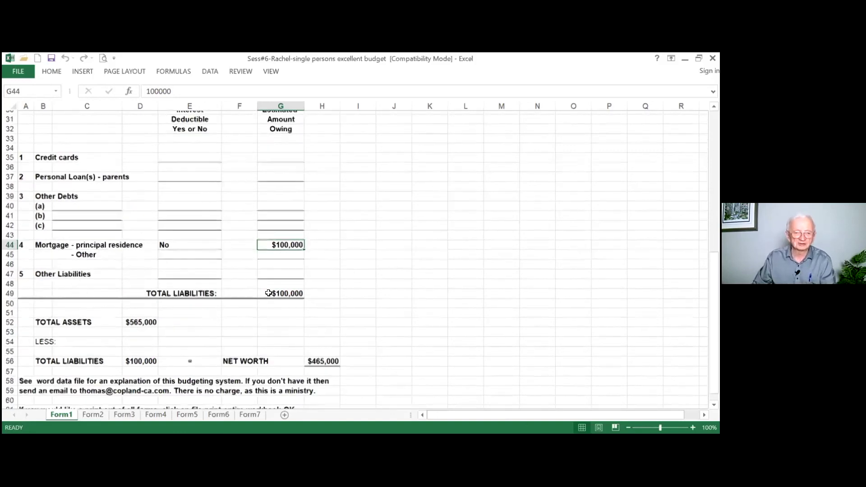
scroll(149, 325, "down", 1)
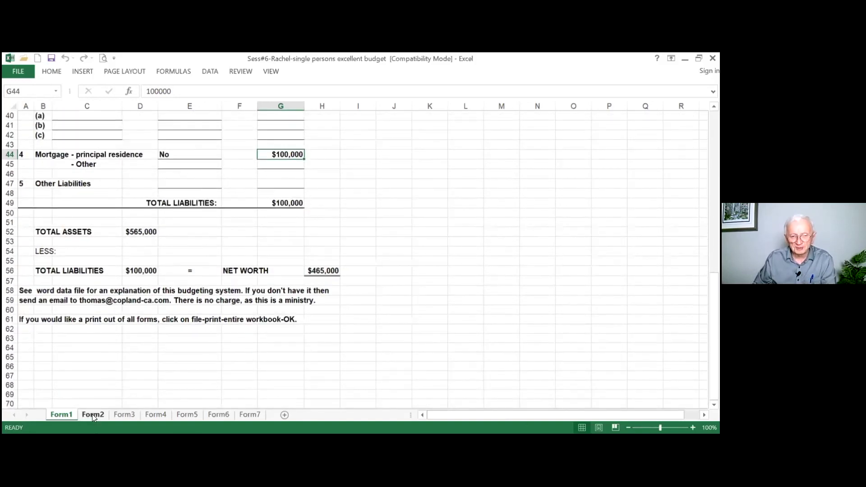
key("ctrl+Page_Down")
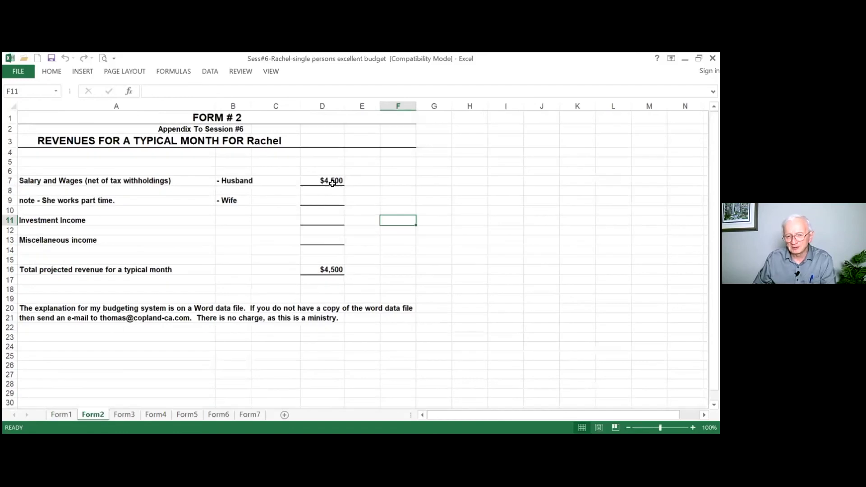
Examine the House Maintenance, Property Taxes and House Insurance budgets on Form3, including the monthly amount for House Insurance
left_click(123, 415)
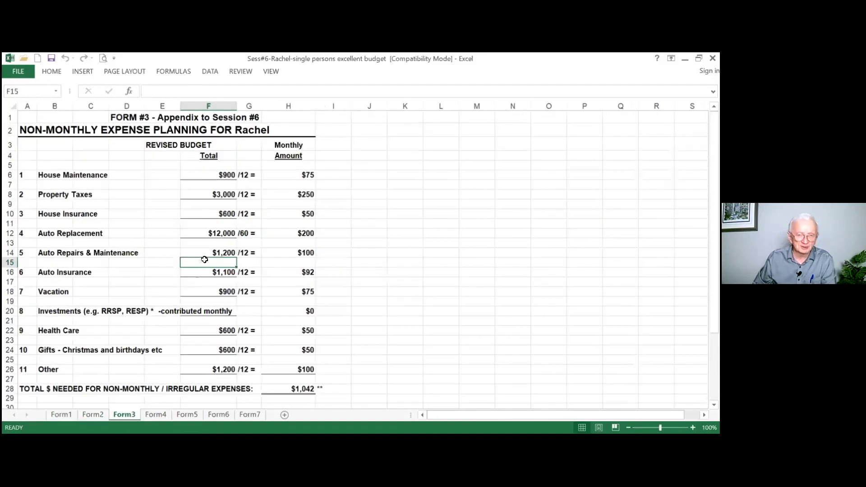
left_click(224, 175)
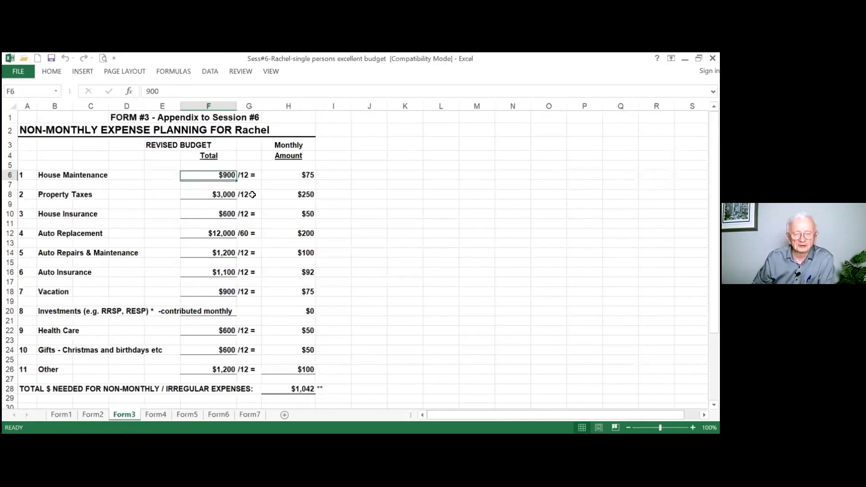
left_click(223, 199)
left_click(224, 195)
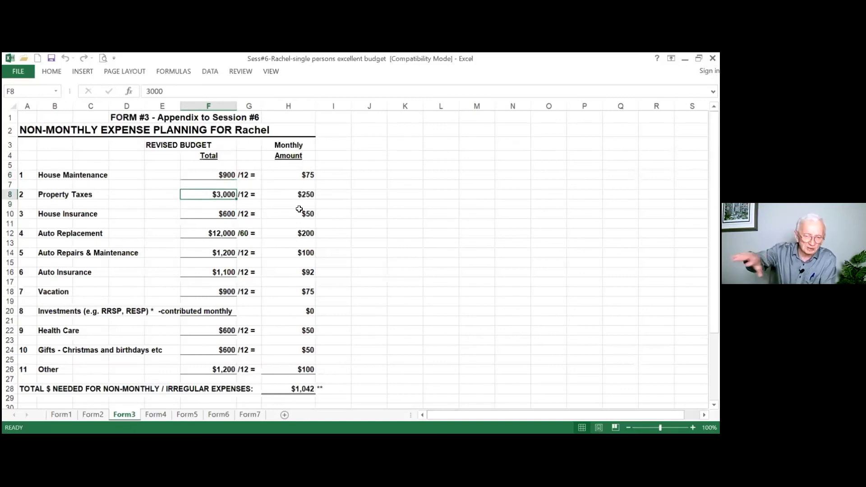
left_click(229, 216)
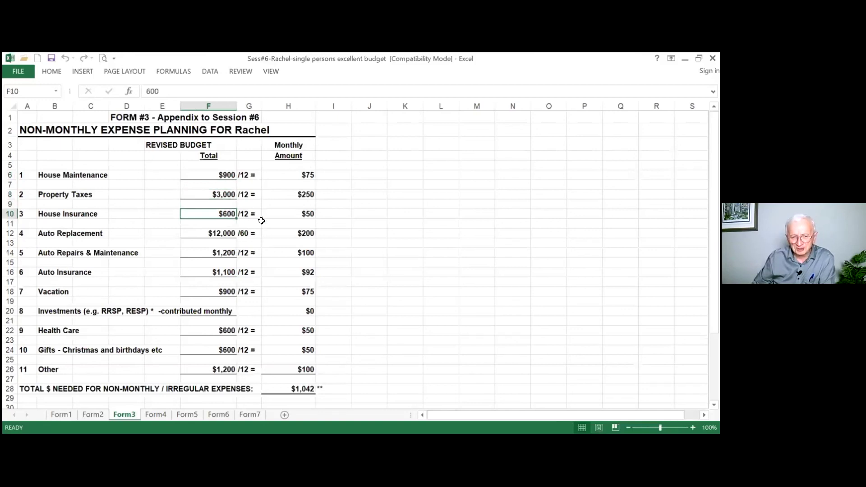
left_click(310, 213)
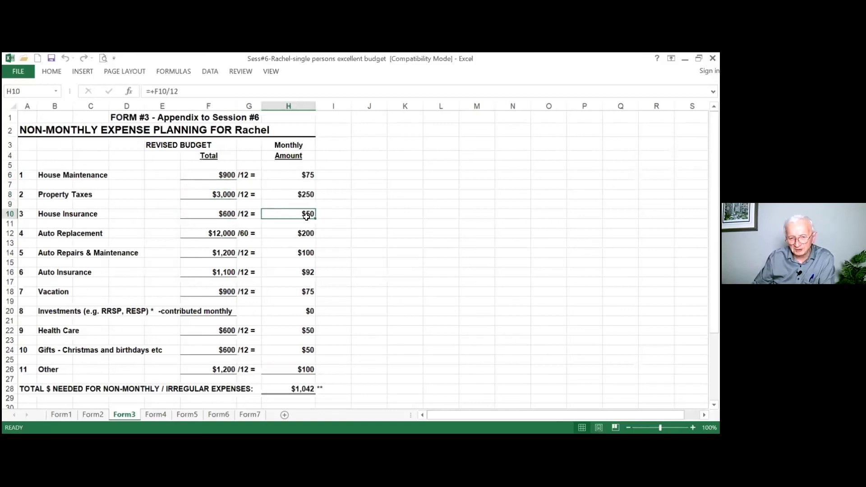
Examine the total budgets and monthly amounts for Auto Replacement, Auto Repairs & Maintenance and Auto Insurance on Form3
left_click(217, 233)
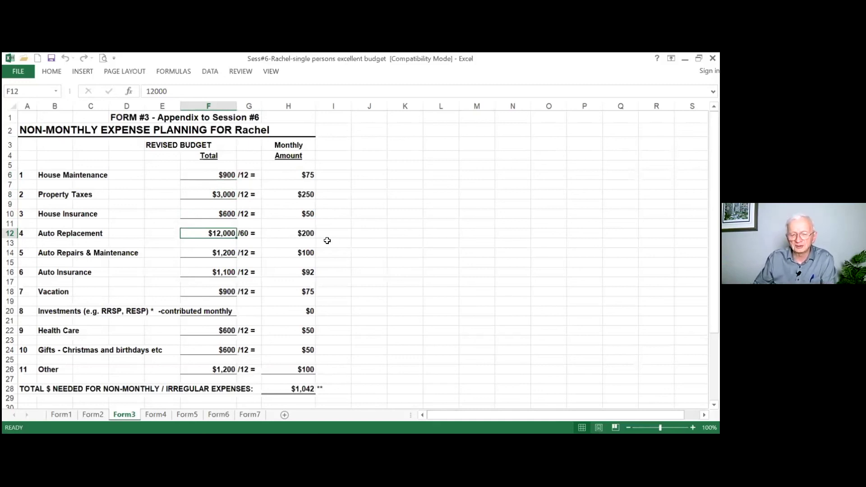
left_click(308, 232)
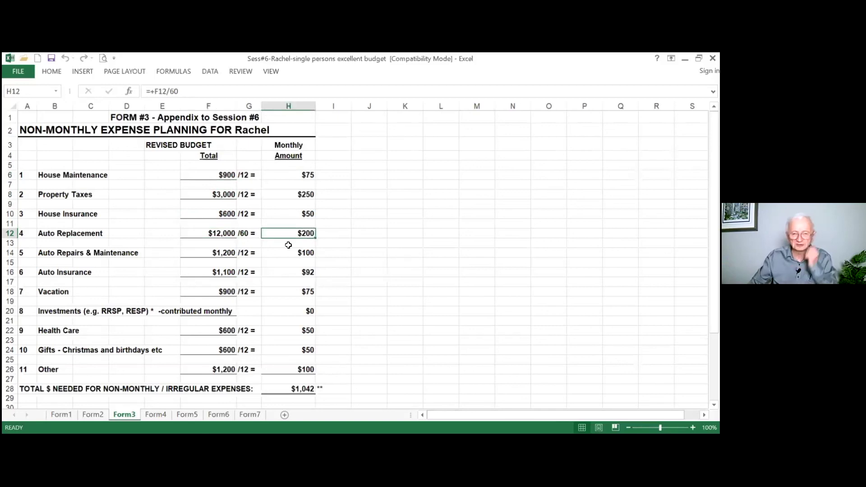
left_click(223, 252)
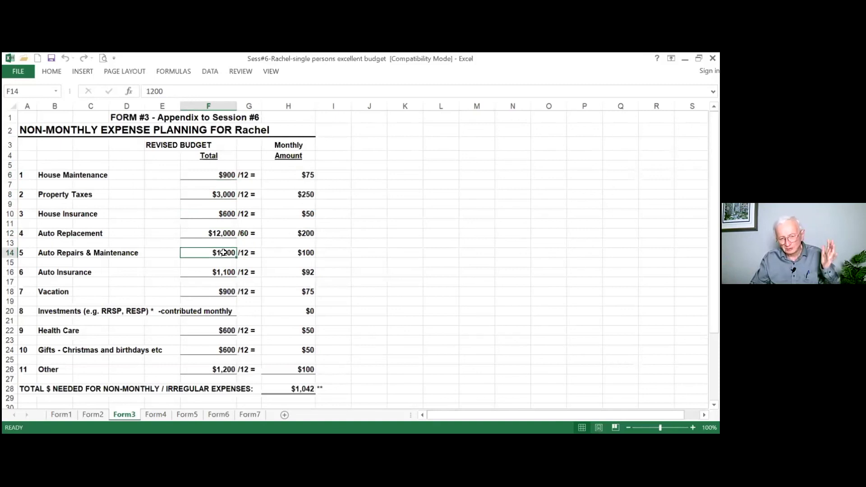
left_click(309, 256)
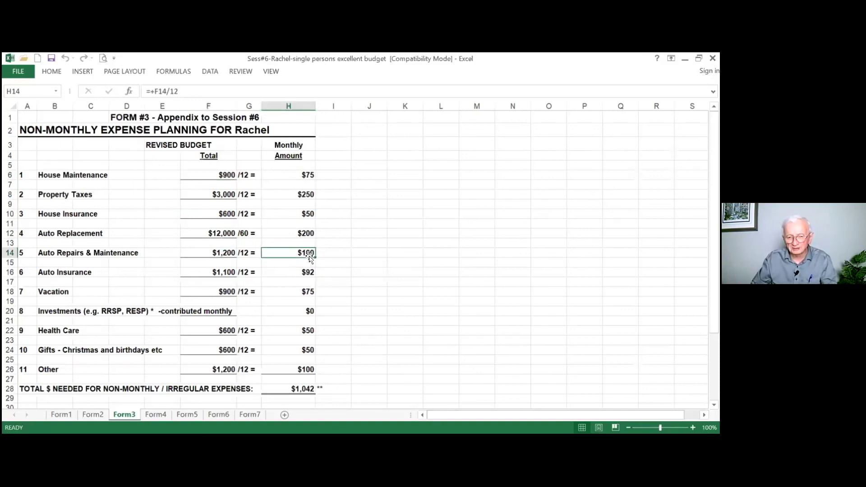
left_click(214, 273)
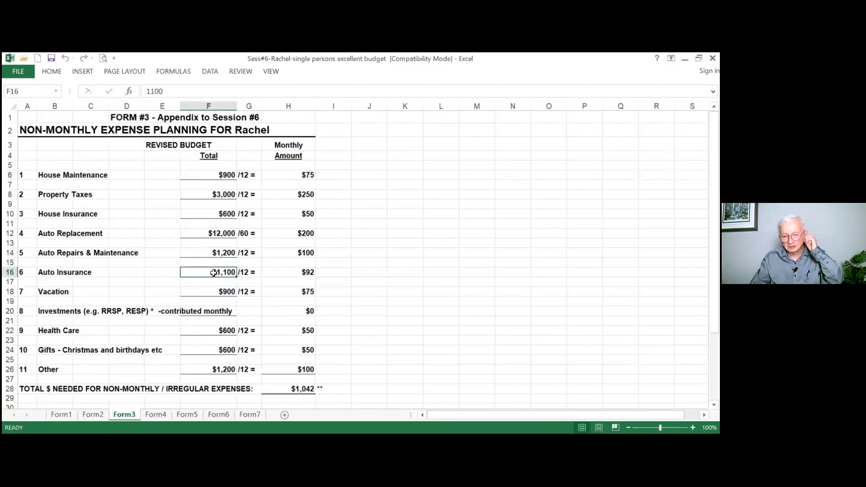
left_click(309, 275)
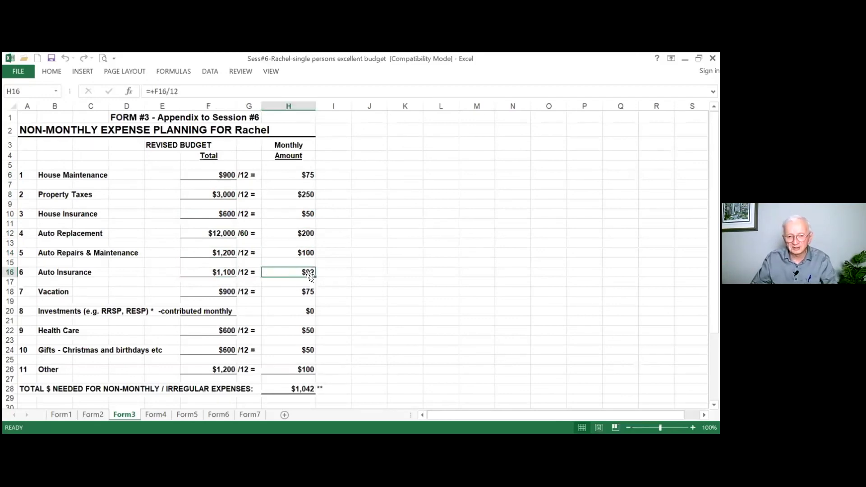
Check the Vacation budget and the total needed for non-monthly and irregular expenses on Form3
scroll(280, 282, "down", 2)
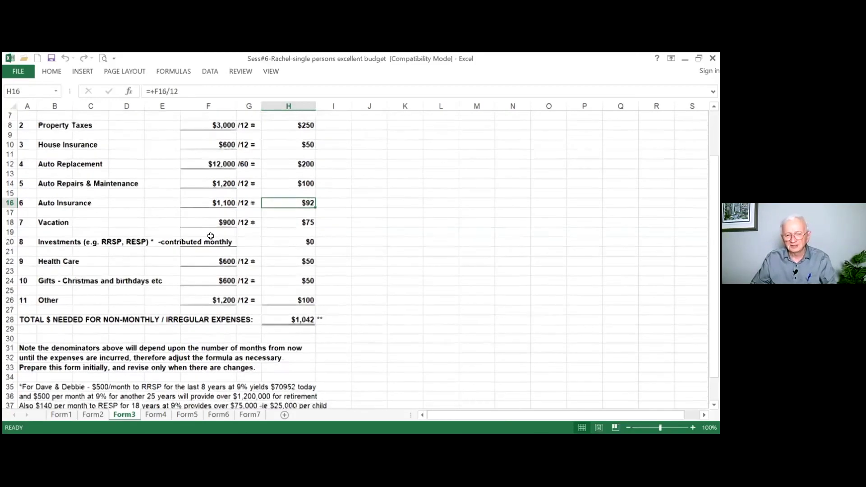
left_click(229, 220)
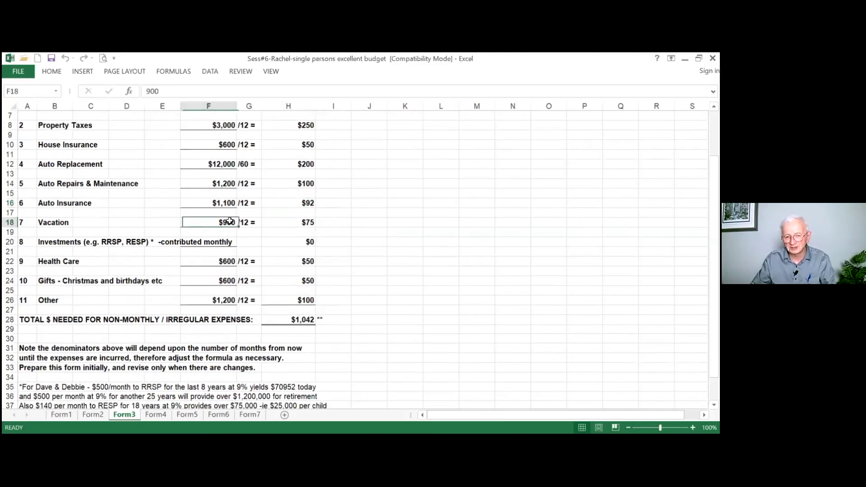
left_click(320, 222)
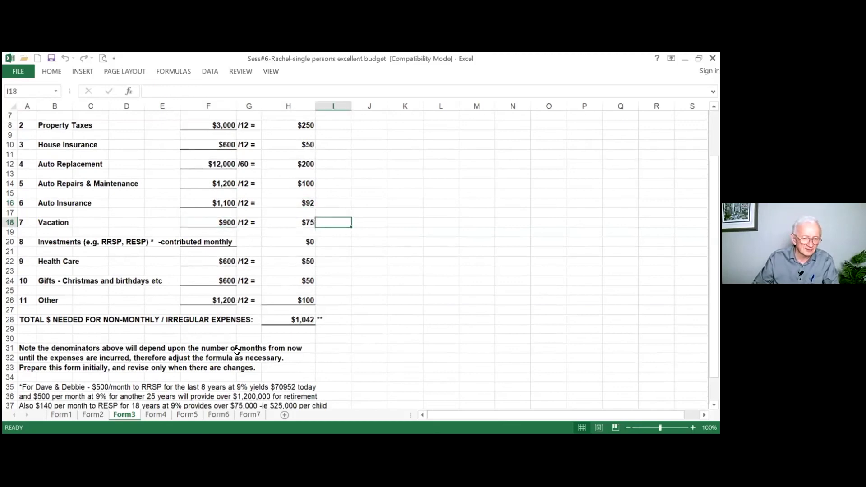
left_click(305, 318)
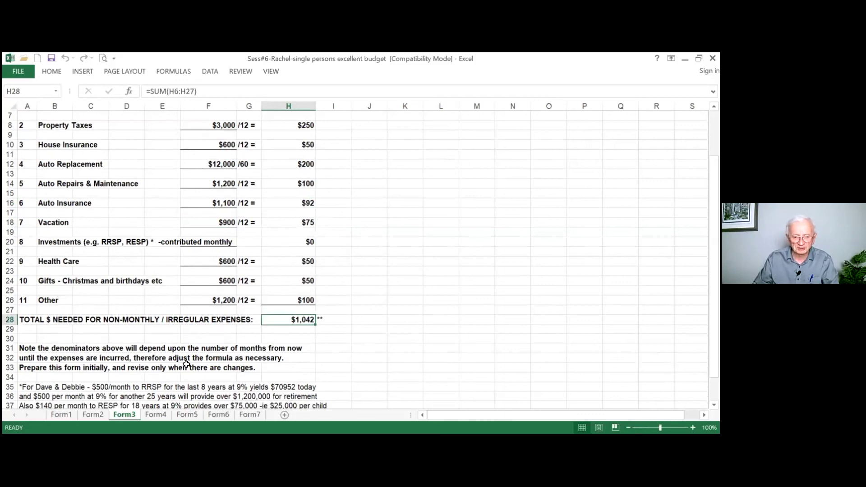
Examine the receipts from chequing on dates 1 and 15 and the House Maintenance withdrawal on date 3 on Form4
left_click(147, 416)
scroll(155, 249, "up", 5)
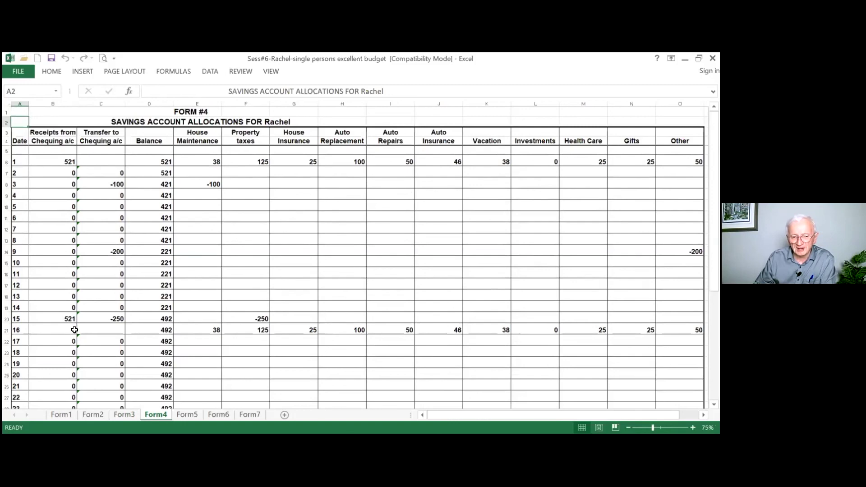
left_click(69, 162)
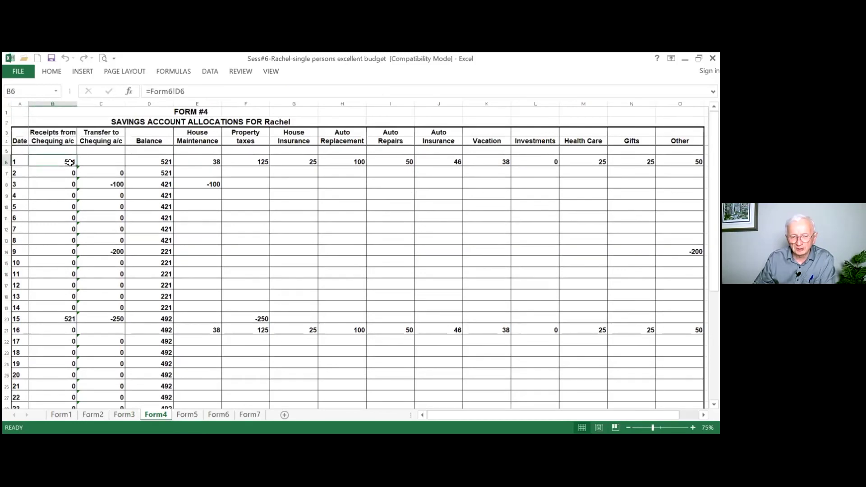
left_click(63, 329)
left_click(63, 319)
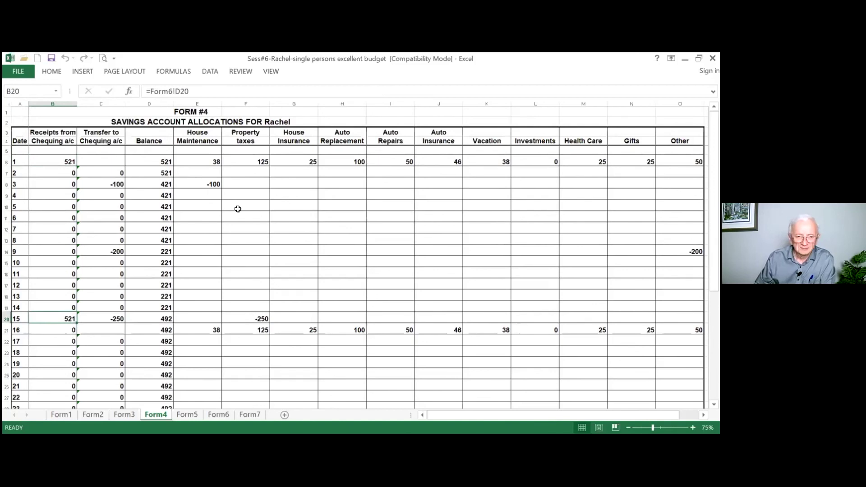
left_click(214, 185)
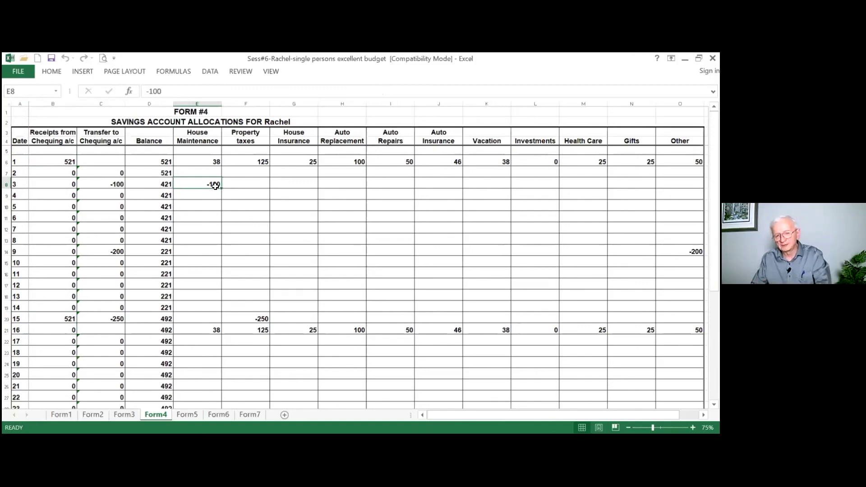
Check the funds in the saving account against the total designated funds below the Form4 allocation table
scroll(215, 186, "down", 6)
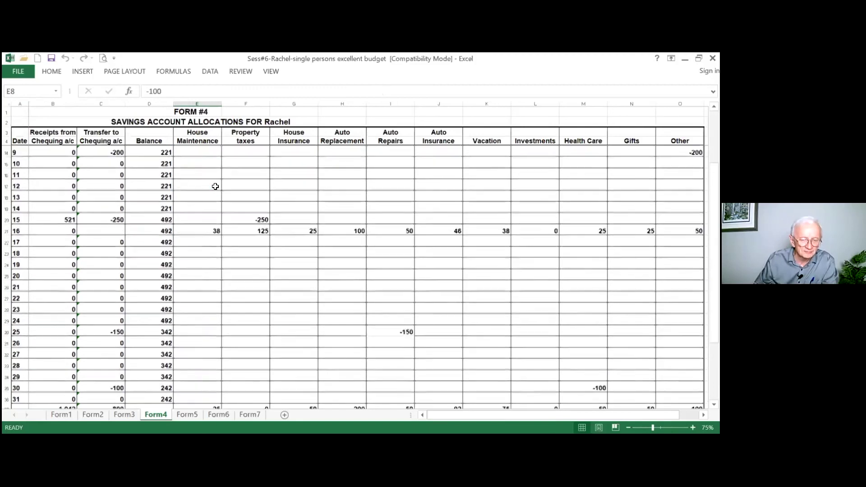
scroll(215, 186, "down", 1)
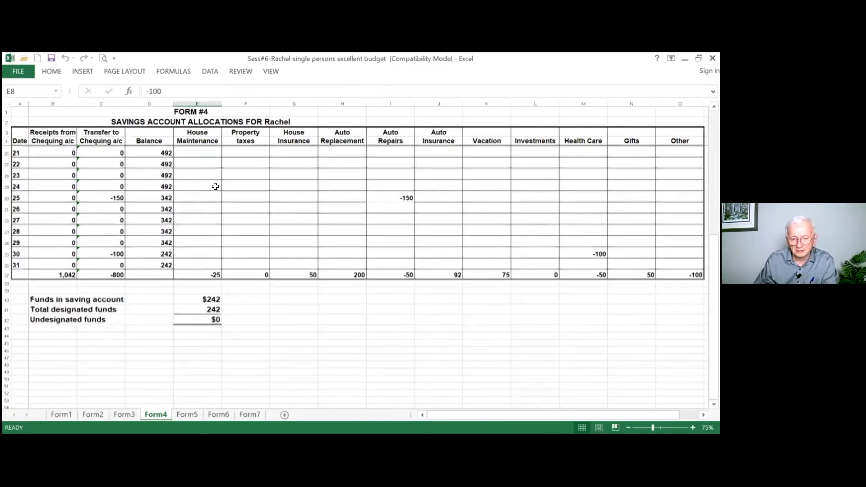
left_click(216, 298)
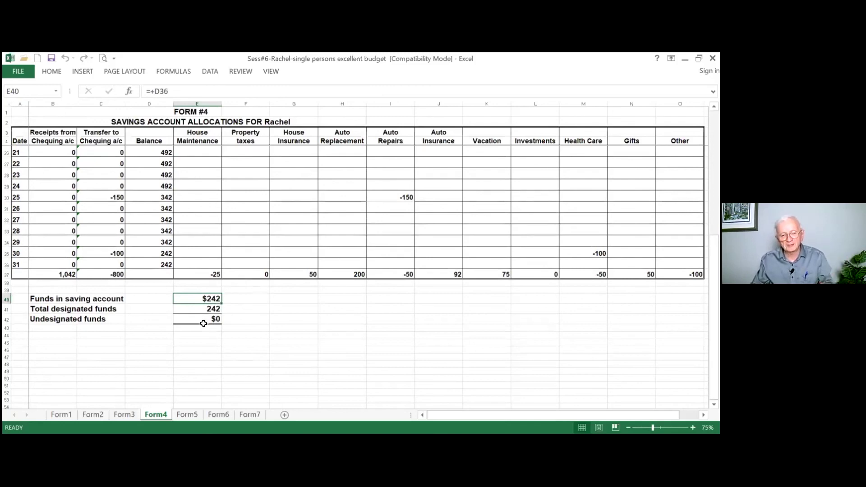
left_click(215, 311)
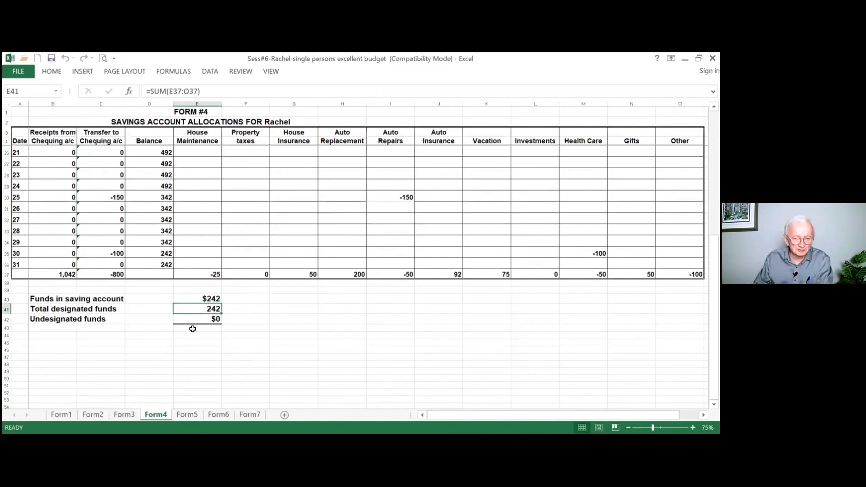
Review the daily savings allocations on Form4 against the month-end category totals and the savings account summary
scroll(264, 189, "up", 8)
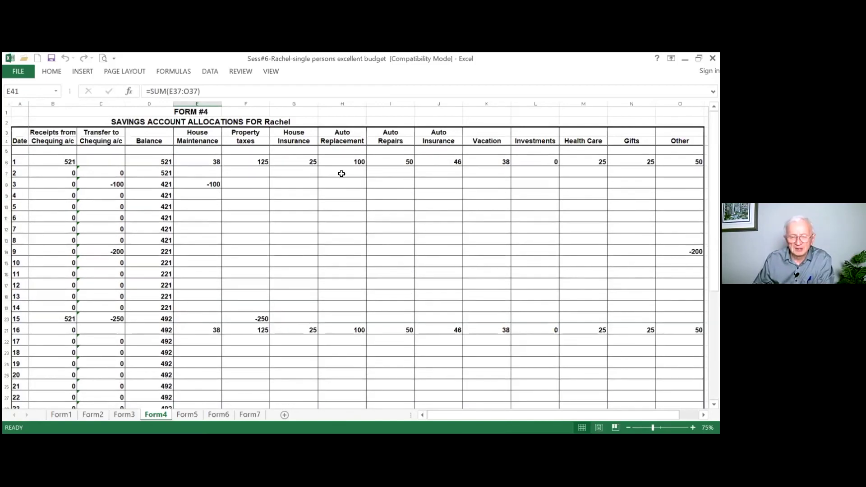
scroll(342, 174, "down", 8)
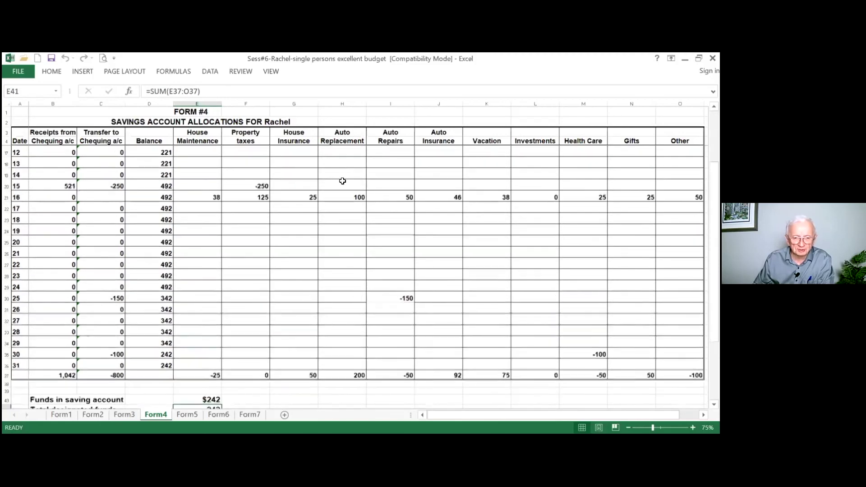
scroll(341, 181, "up", 2)
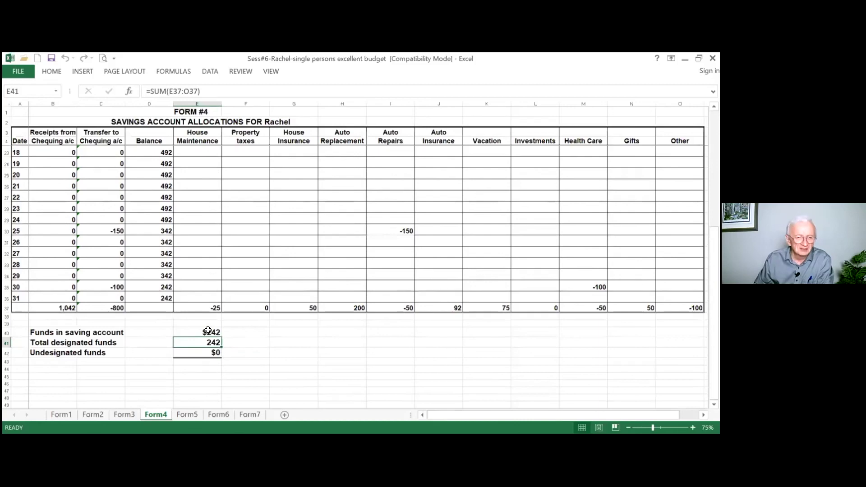
scroll(208, 330, "up", 1)
scroll(212, 316, "down", 2)
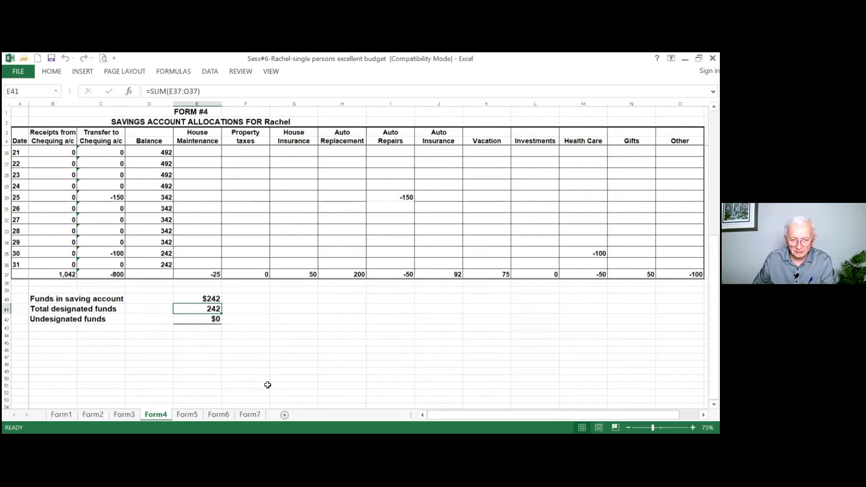
Review the Donations and Mortgage/rent amounts on Form5, along with the mortgage footnote below the debts section
left_click(194, 417)
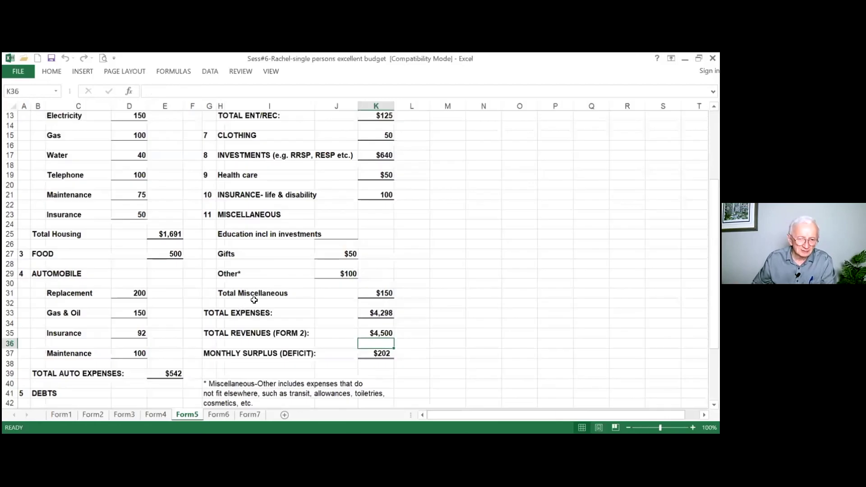
scroll(254, 301, "up", 4)
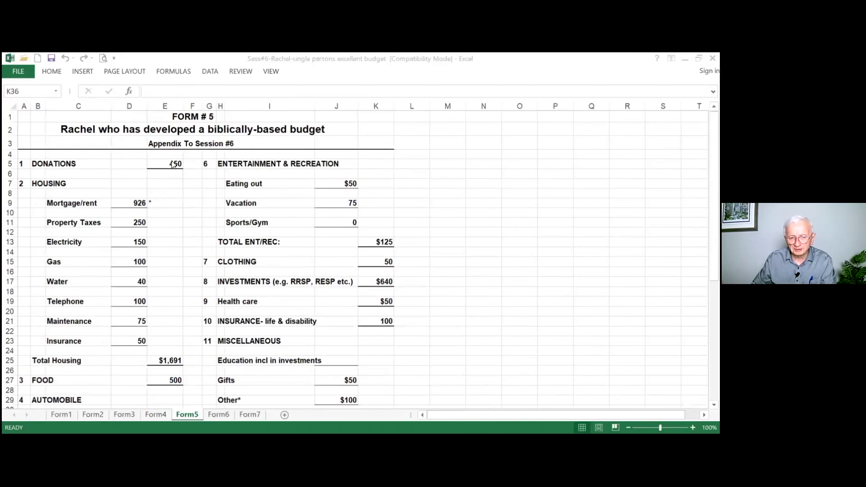
left_click(173, 164)
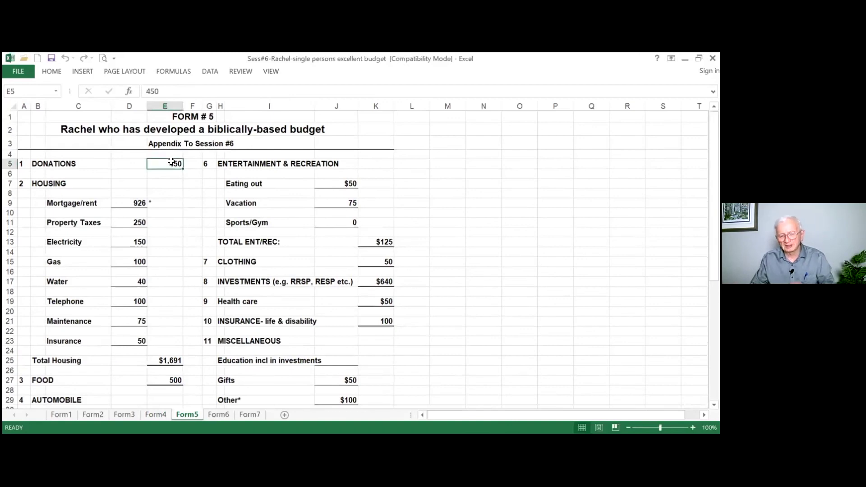
left_click(138, 206)
scroll(180, 262, "down", 9)
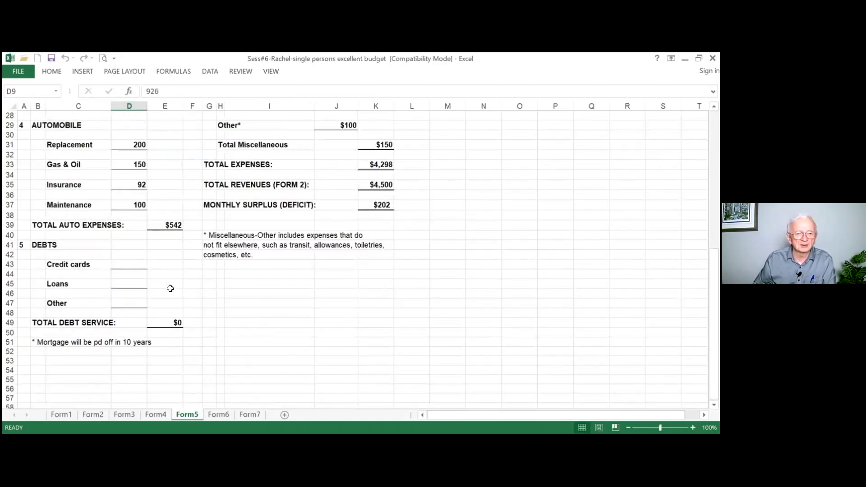
scroll(170, 288, "down", 1)
left_click(64, 312)
scroll(271, 307, "up", 4)
scroll(271, 307, "up", 6)
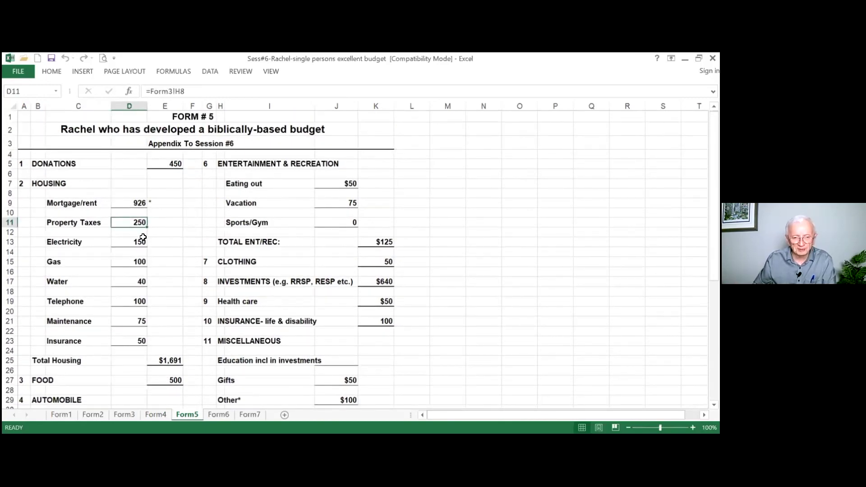
Check the Electricity and Gas amounts under Housing and the Food amount on Form5
left_click(140, 243)
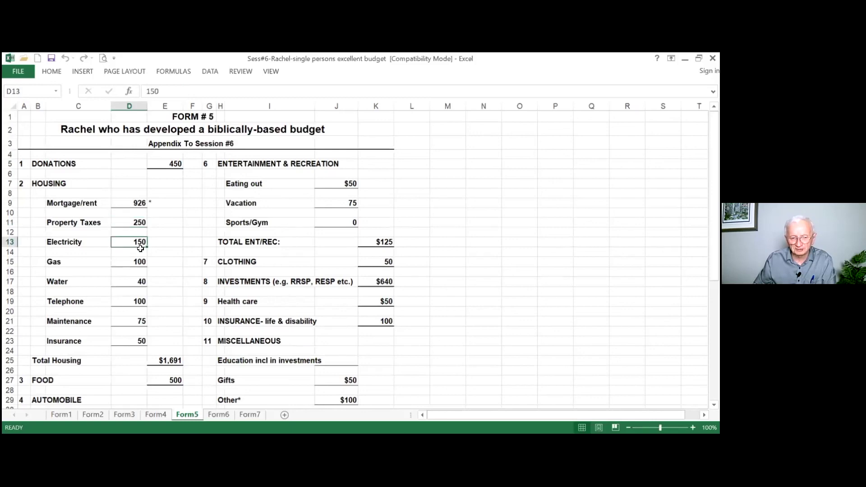
left_click(137, 260)
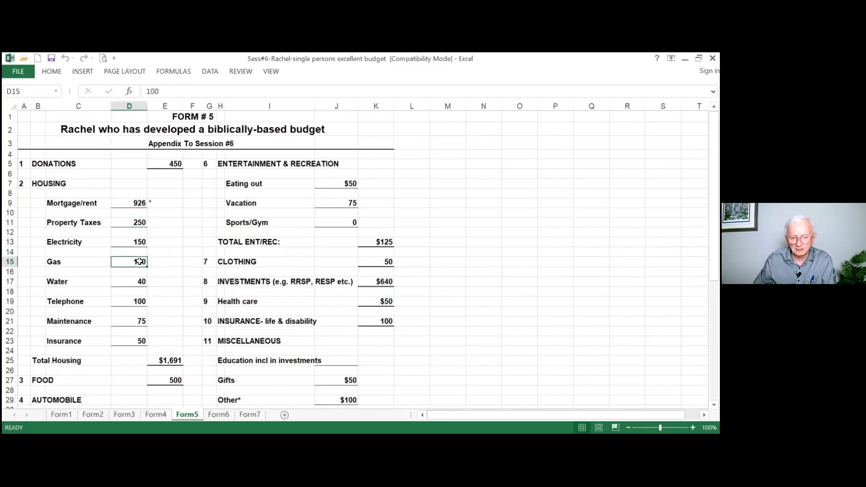
scroll(138, 259, "down", 2)
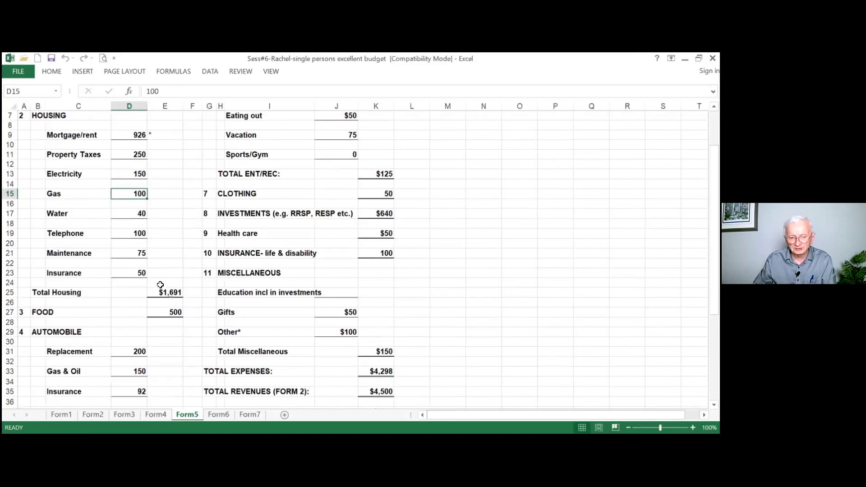
left_click(177, 313)
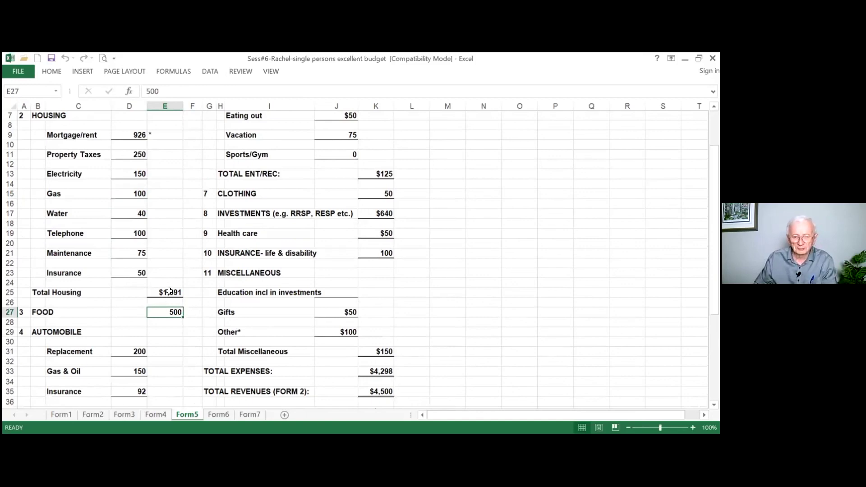
Review the automobile Replacement, Gas & Oil and Maintenance amounts, the total auto expenses, and the debts section on Form5
scroll(169, 292, "down", 3)
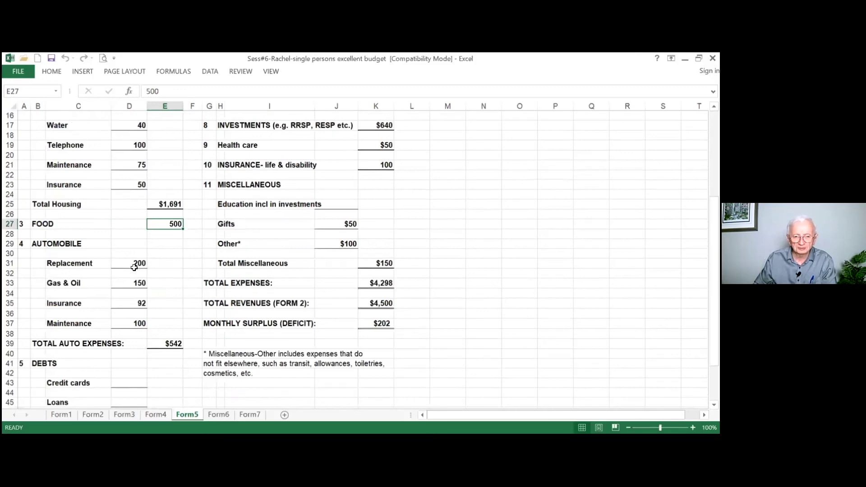
left_click(137, 266)
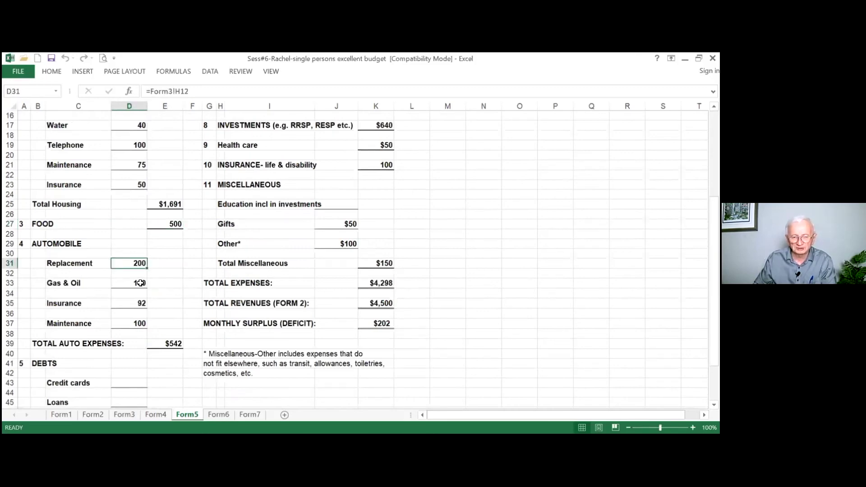
left_click(141, 283)
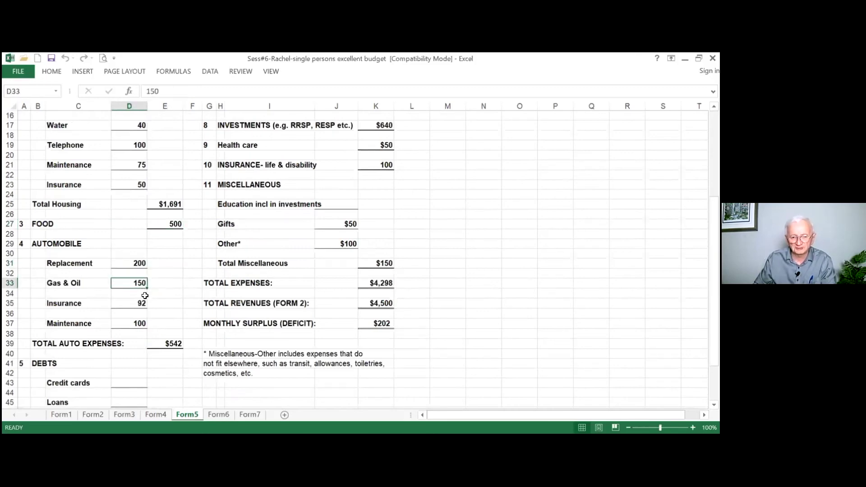
left_click(143, 324)
left_click(178, 345)
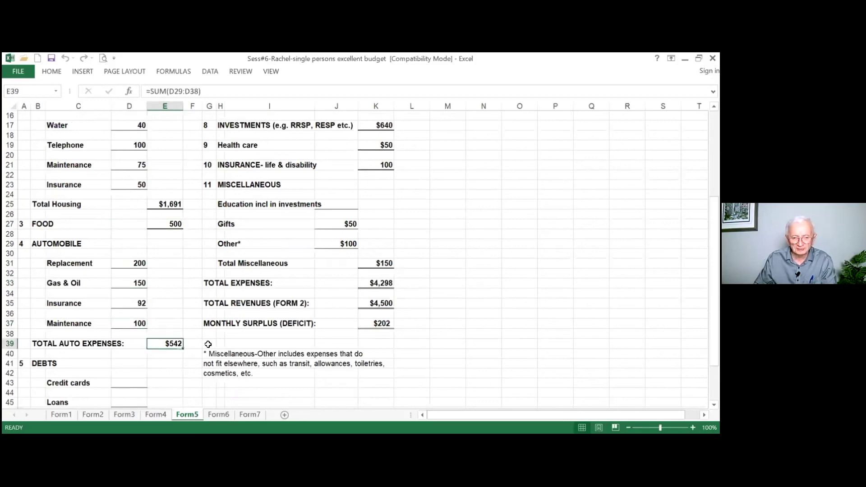
scroll(142, 307, "down", 2)
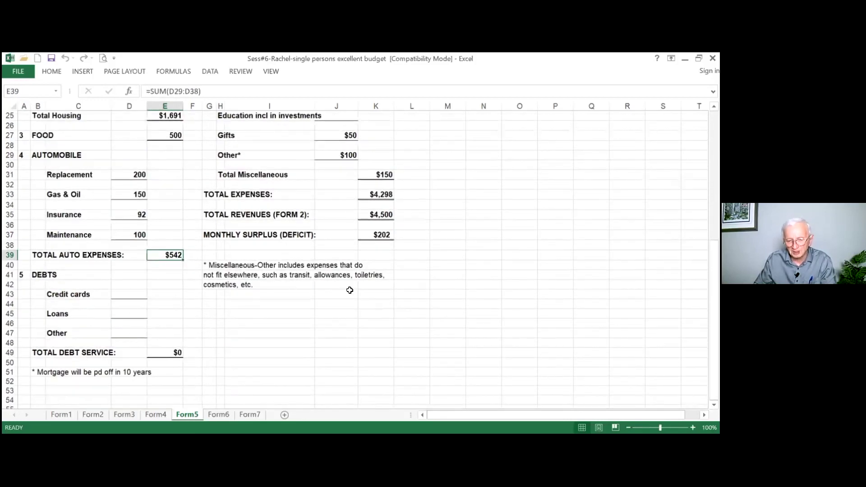
Examine the Eating out and Vacation amounts and the monthly Investments amount on Form5
scroll(349, 278, "up", 3)
scroll(347, 271, "up", 5)
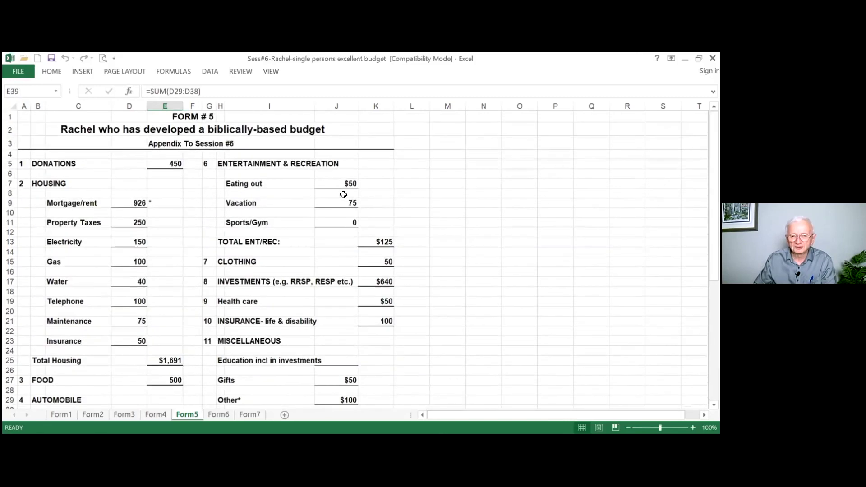
left_click(344, 184)
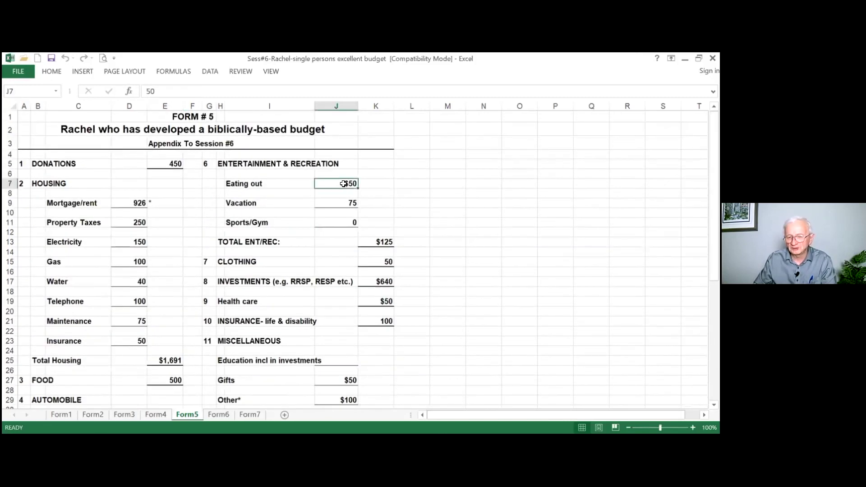
left_click(354, 204)
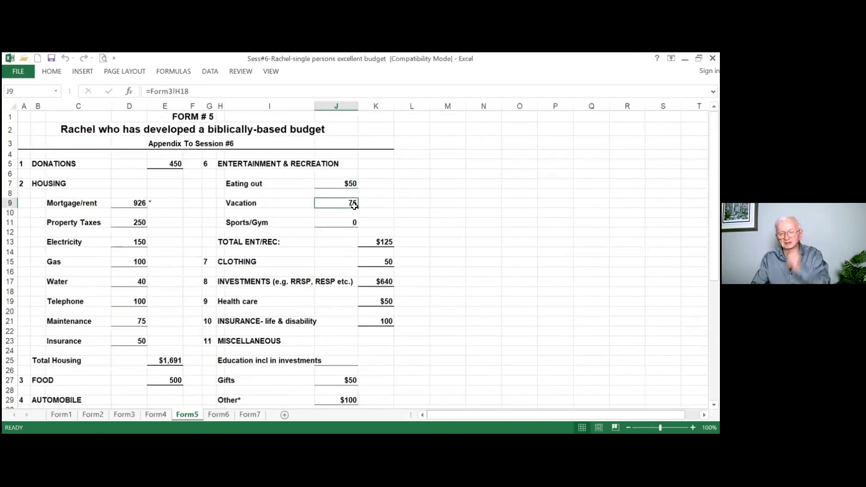
scroll(380, 248, "down", 1)
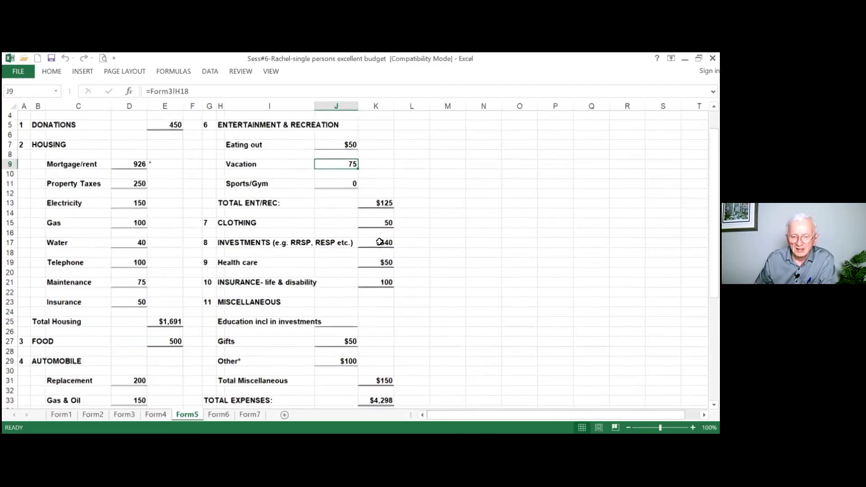
left_click(380, 242)
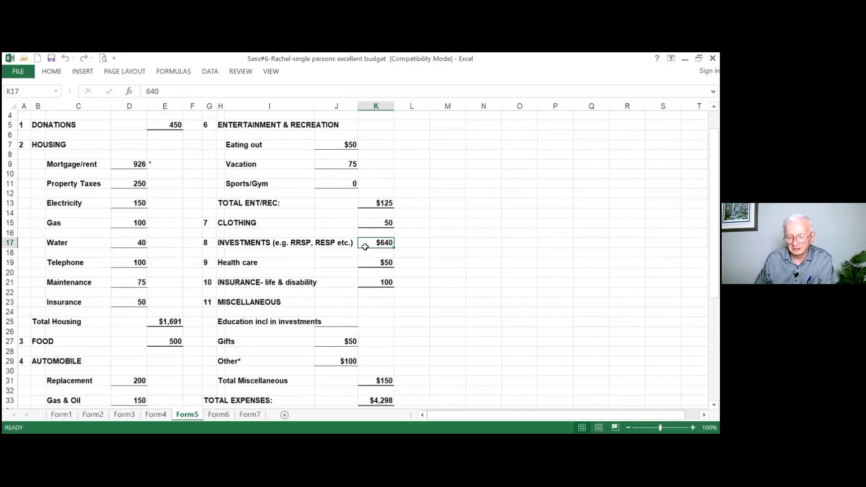
Check the Health care and life & disability insurance amounts on Form5
scroll(389, 242, "down", 1)
left_click(390, 243)
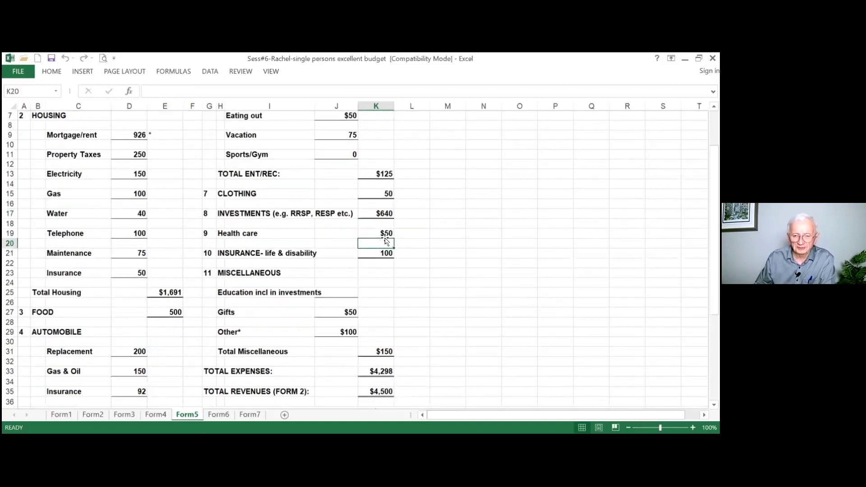
left_click(387, 234)
scroll(388, 247, "down", 1)
scroll(389, 247, "down", 2)
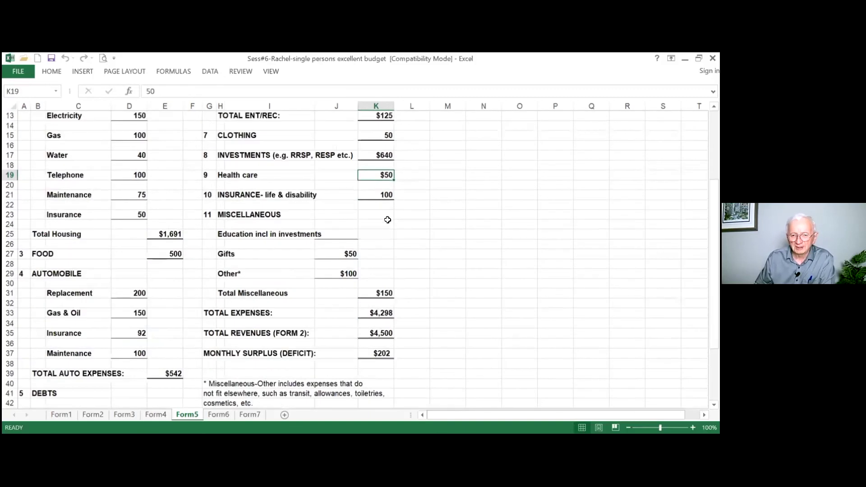
left_click(387, 195)
scroll(389, 299, "down", 1)
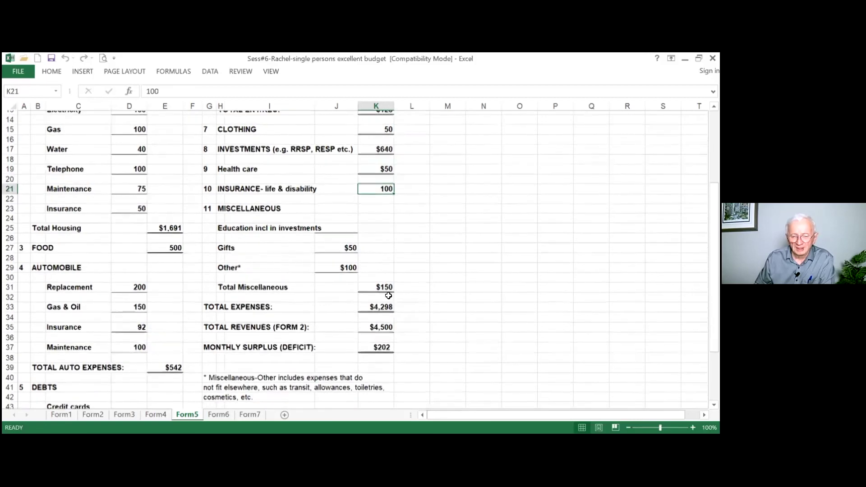
Compare the total expenses, total revenues and monthly surplus on Form5, and minimize the workbook to return to the slides
left_click(384, 291)
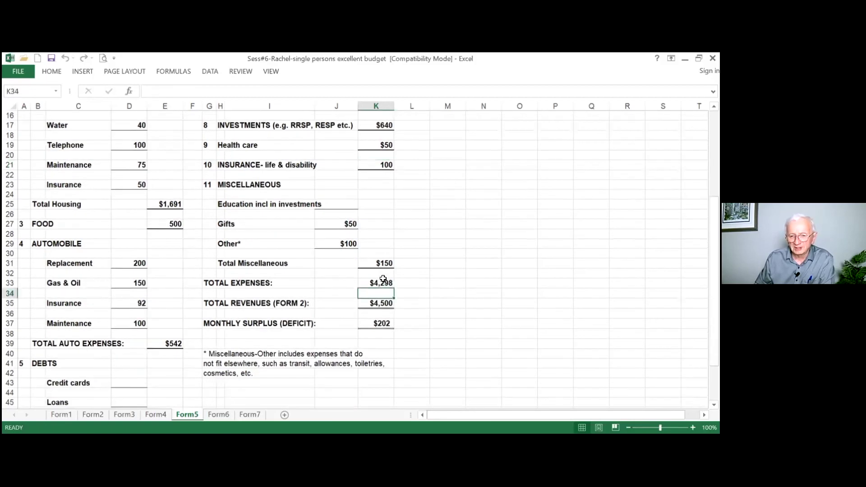
left_click(382, 282)
left_click(379, 308)
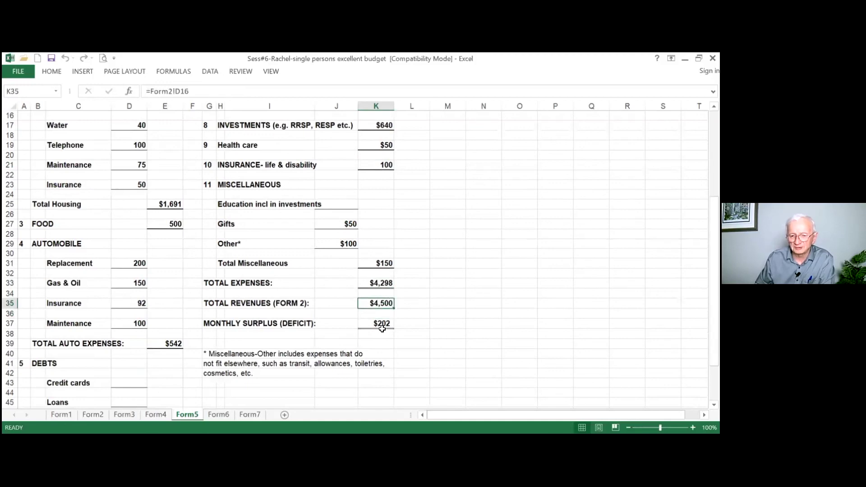
left_click(383, 325)
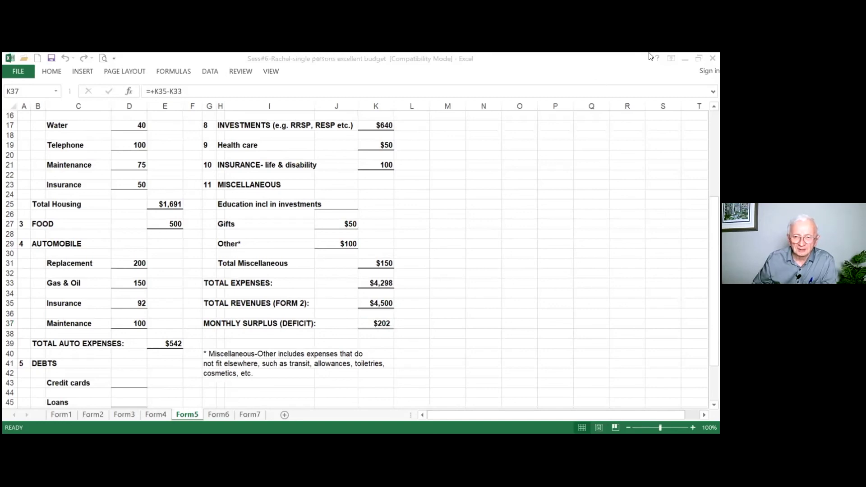
left_click(684, 59)
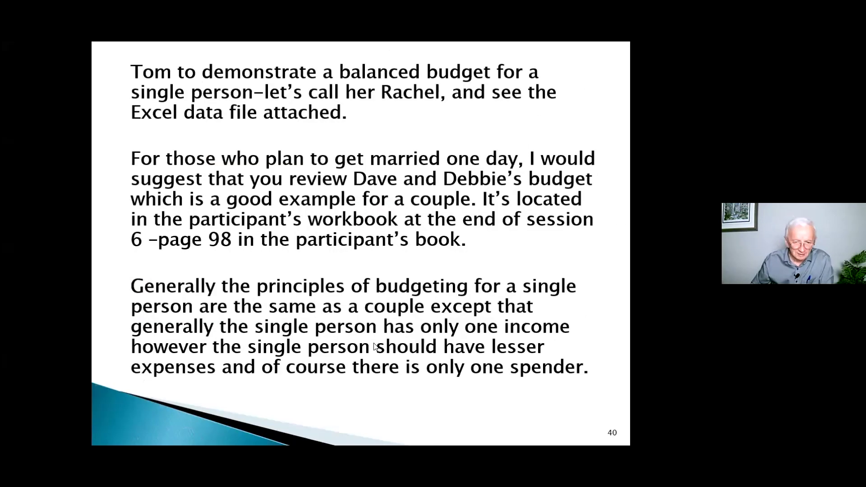